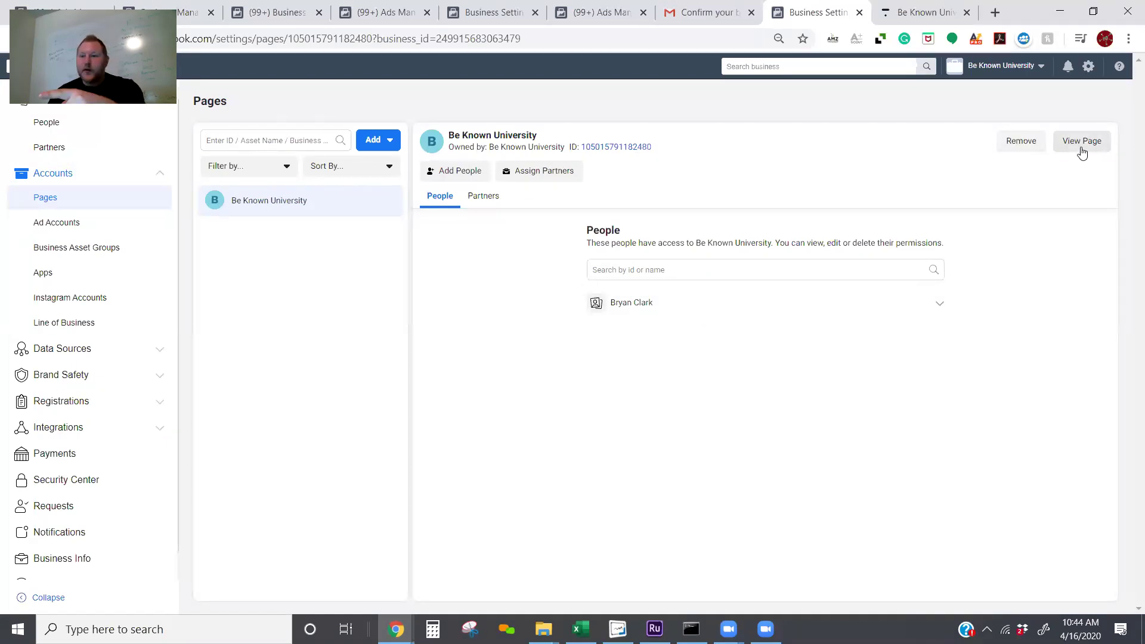
# Step: Open the Be Known University page and scroll through its empty layout
pyautogui.click(1082, 148)
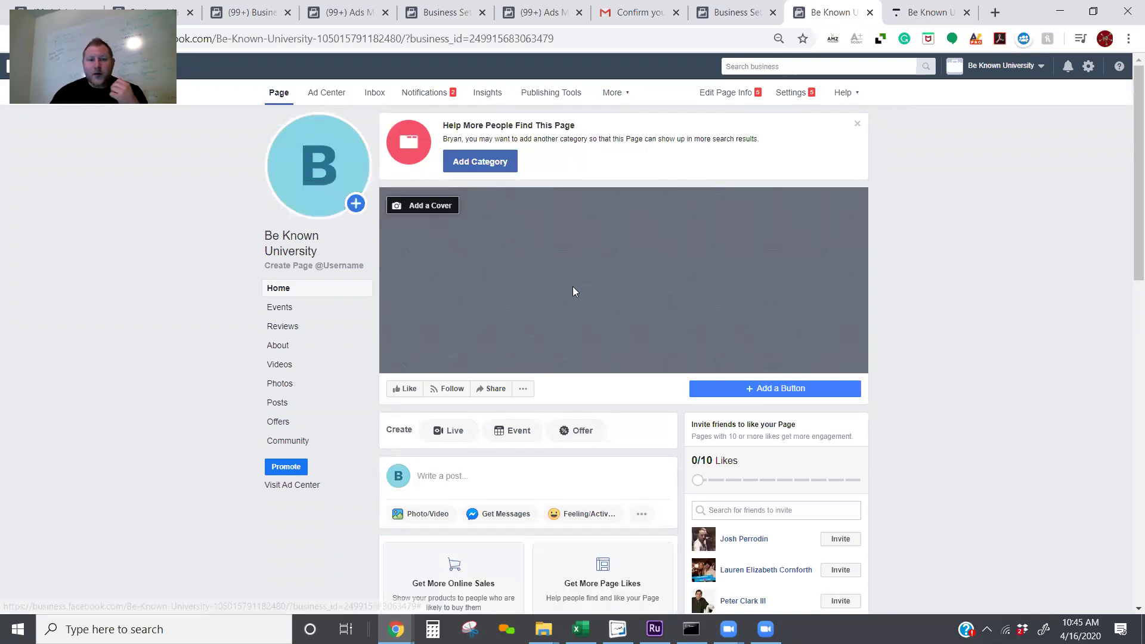
pyautogui.scroll(-1, 573, 287)
pyautogui.scroll(-6, 579, 306)
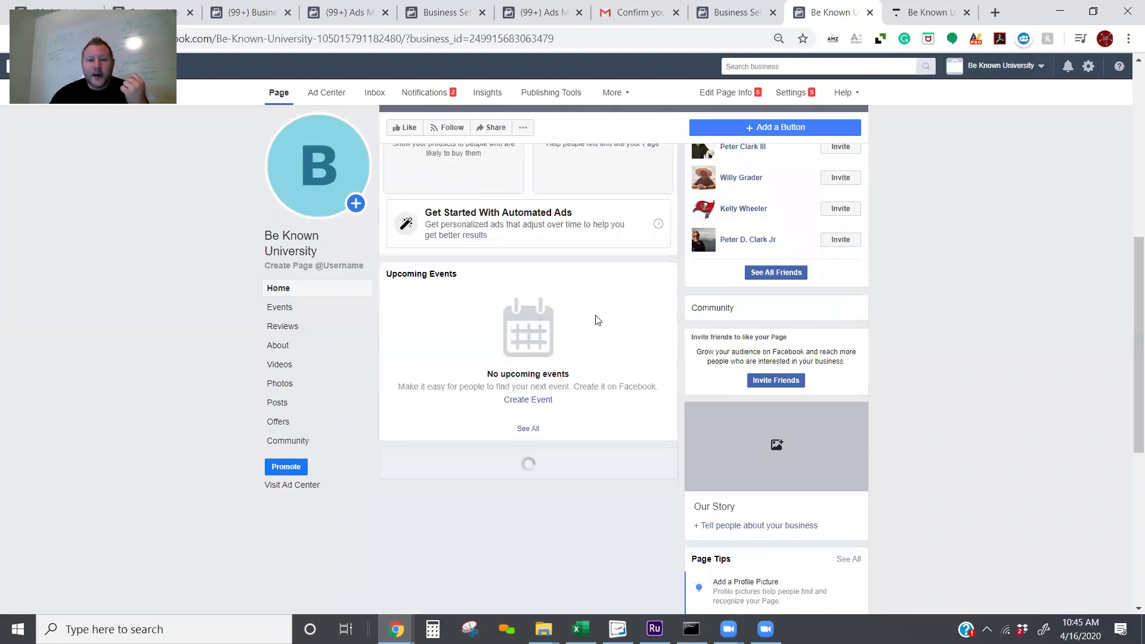
pyautogui.scroll(-3, 596, 317)
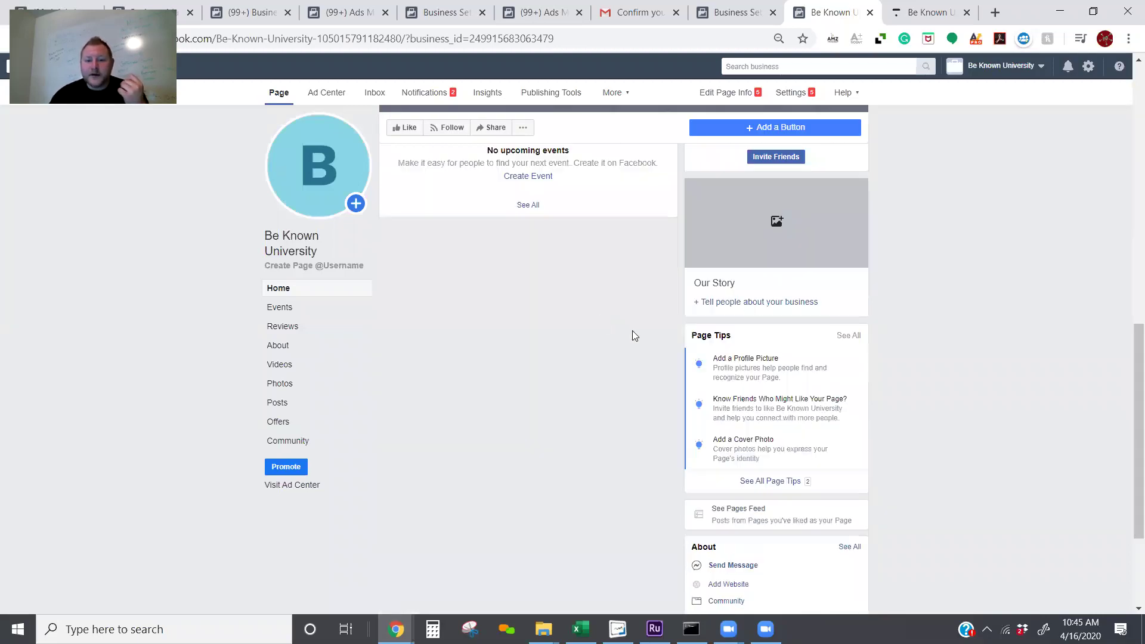
pyautogui.scroll(-3, 632, 330)
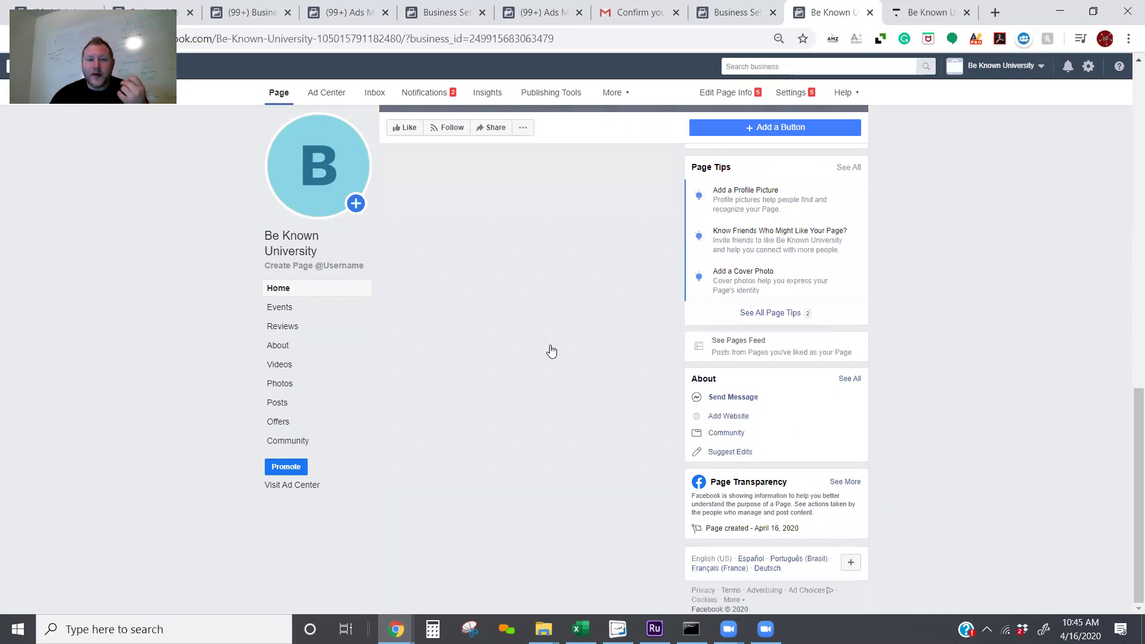
# Step: Bring up the update options for the page's profile picture
pyautogui.scroll(12, 453, 286)
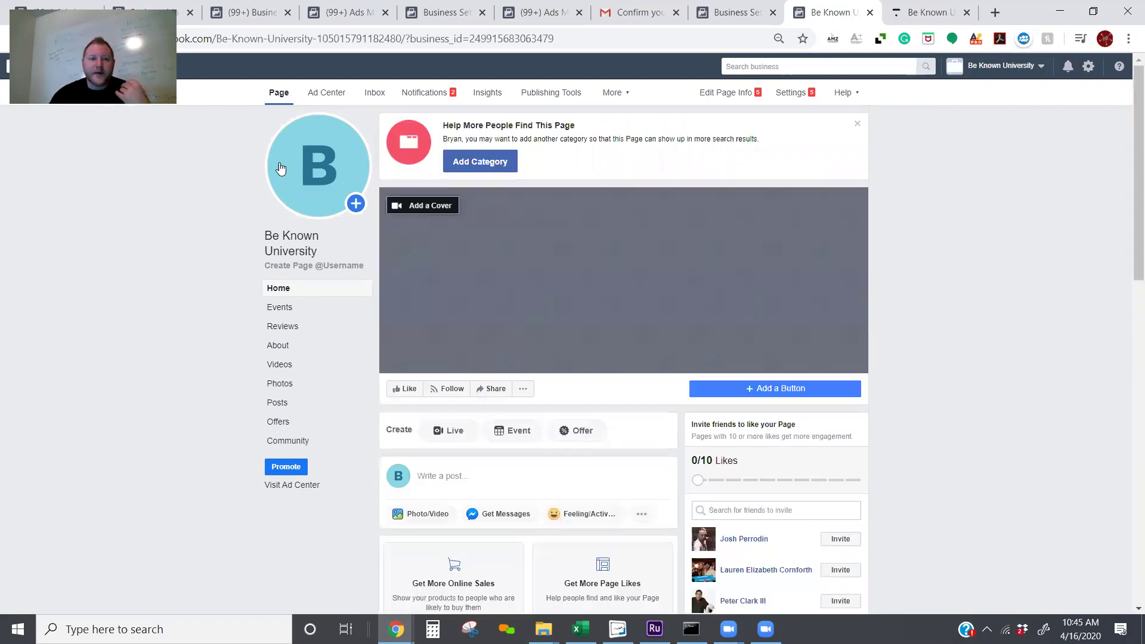
pyautogui.moveTo(324, 193)
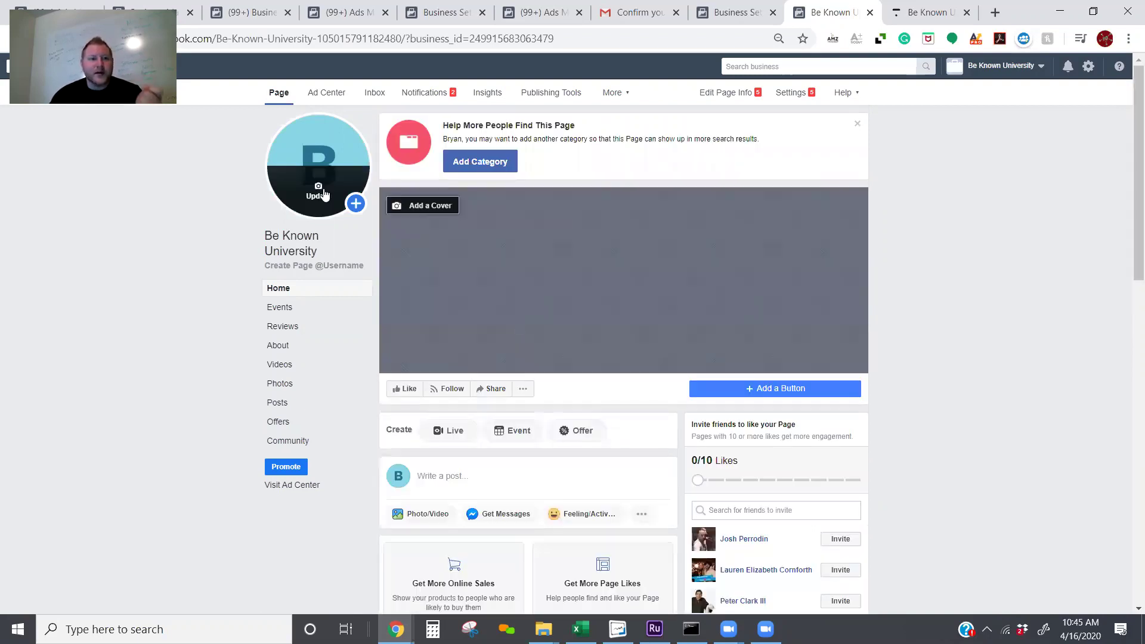
pyautogui.click(324, 194)
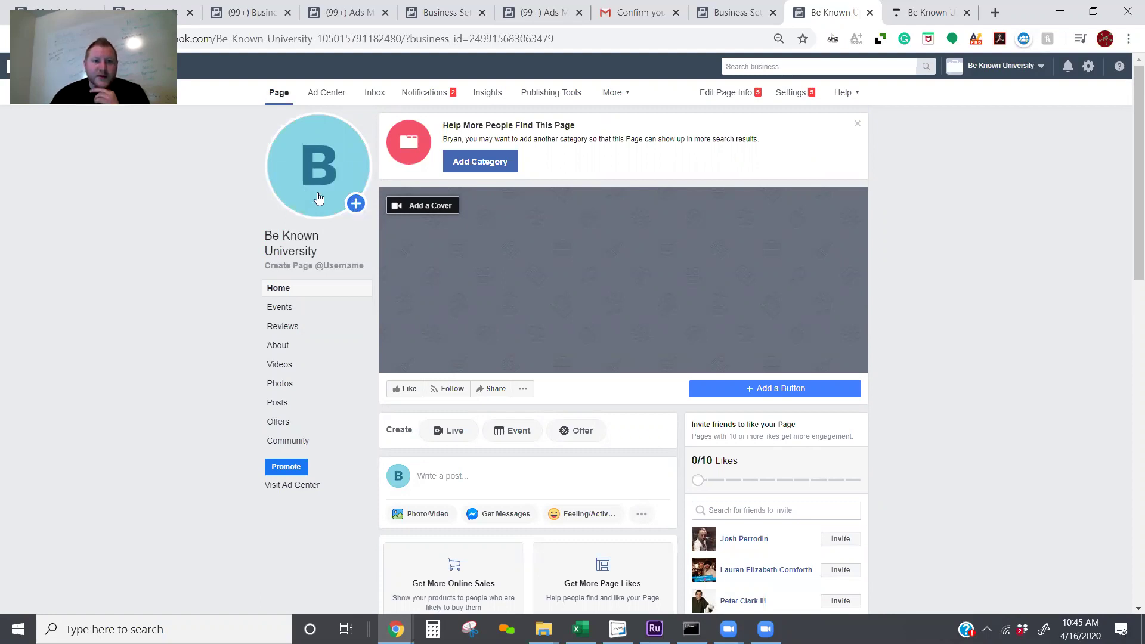
# Step: Upload the BKU logo from Desktop > BKU as the profile picture and adjust its crop
pyautogui.moveTo(325, 195)
pyautogui.click(338, 274)
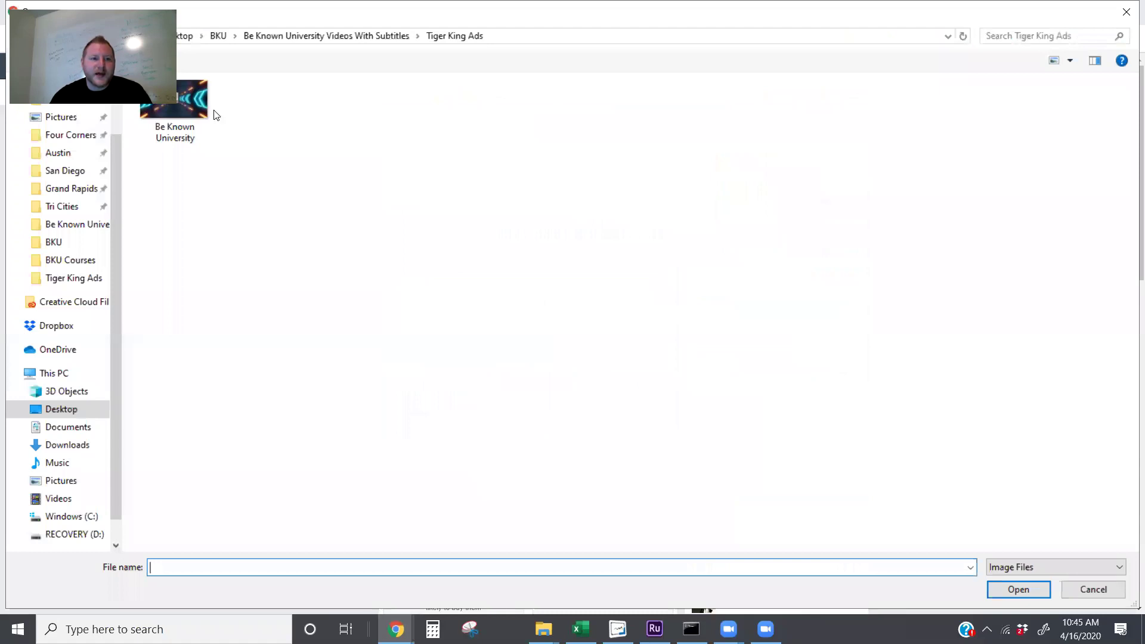
pyautogui.click(213, 113)
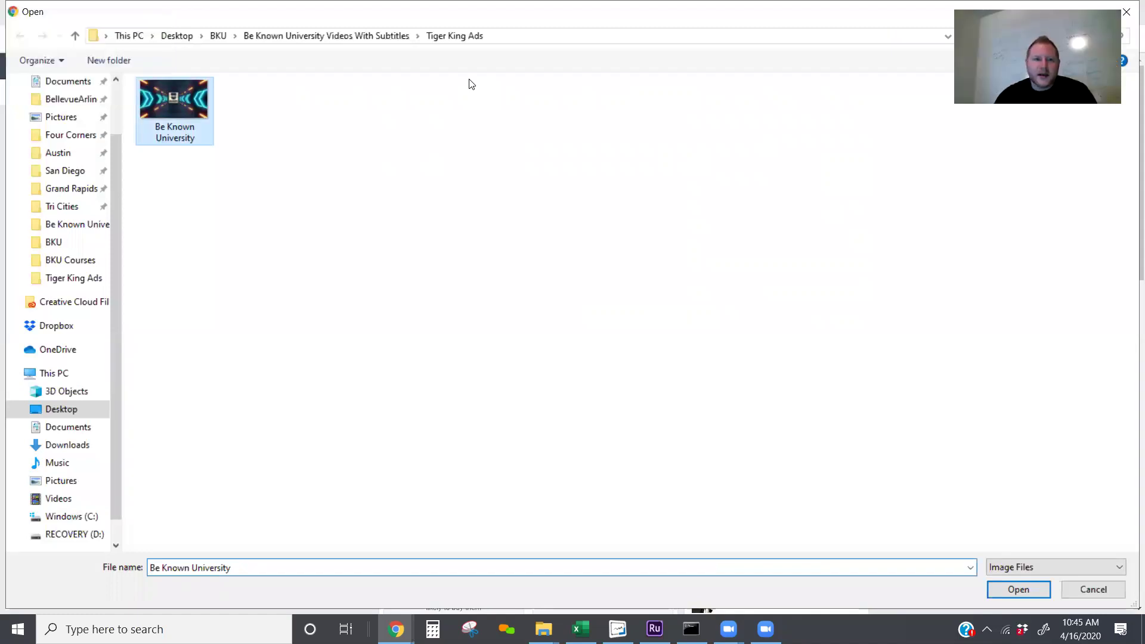
pyautogui.hotkey('alt', 'Up')
pyautogui.click(219, 36)
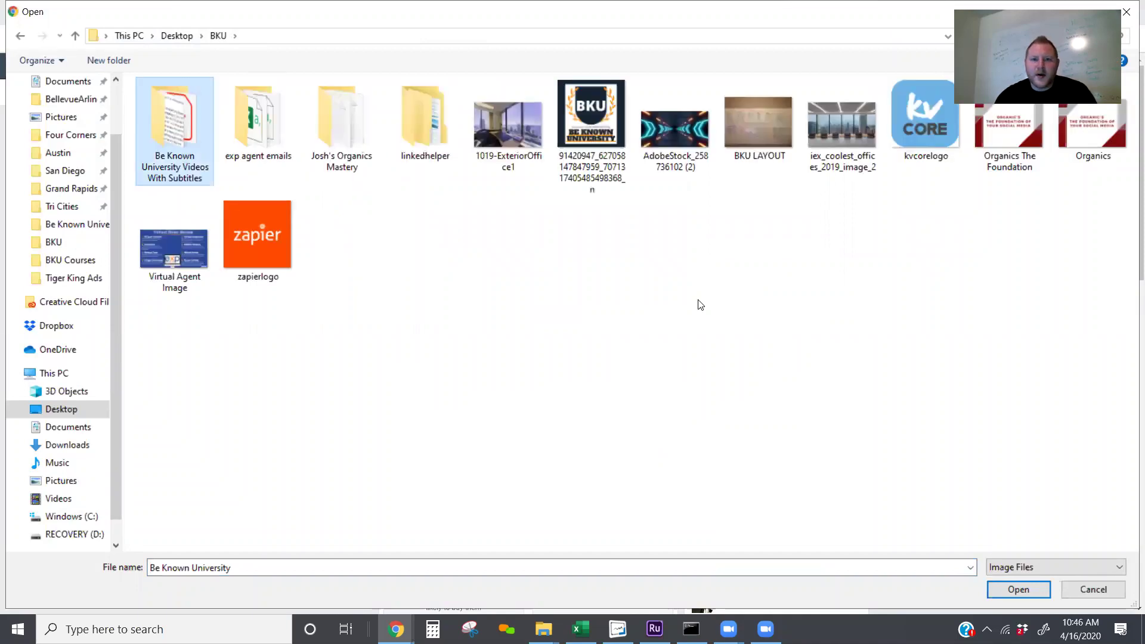
pyautogui.press('Escape')
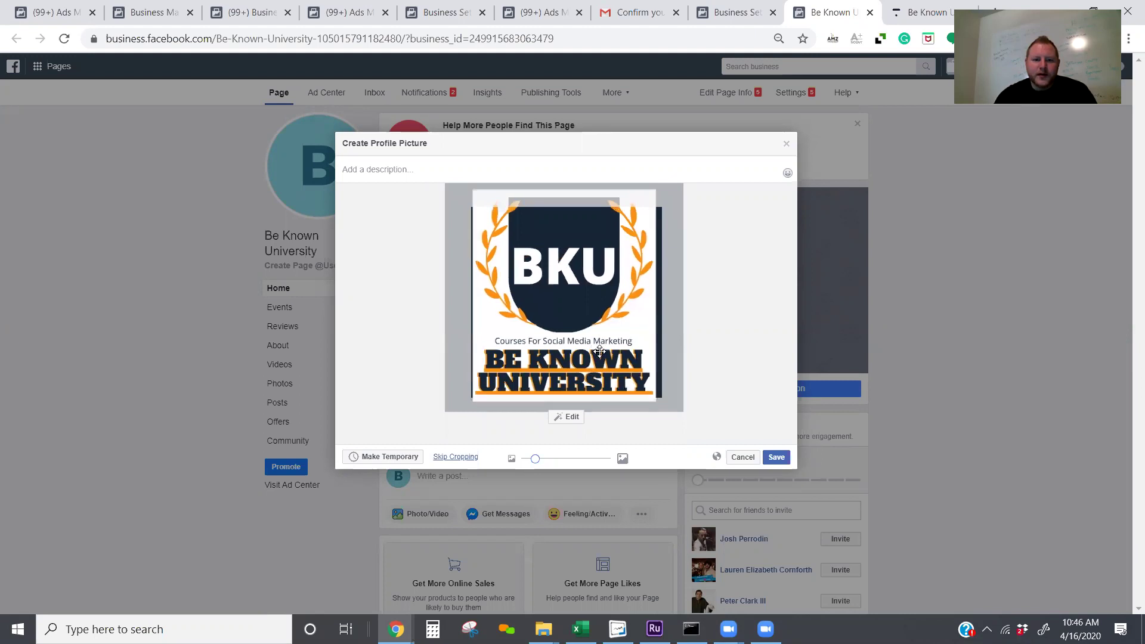
pyautogui.moveTo(600, 349); pyautogui.dragTo(600, 341)
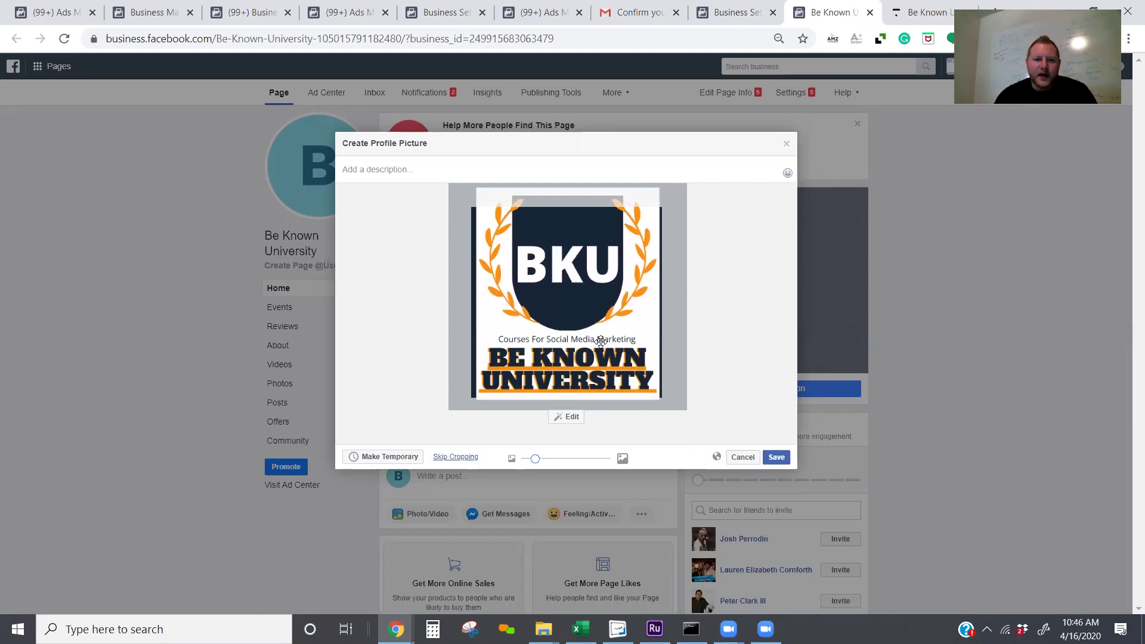
pyautogui.moveTo(562, 320); pyautogui.dragTo(561, 320)
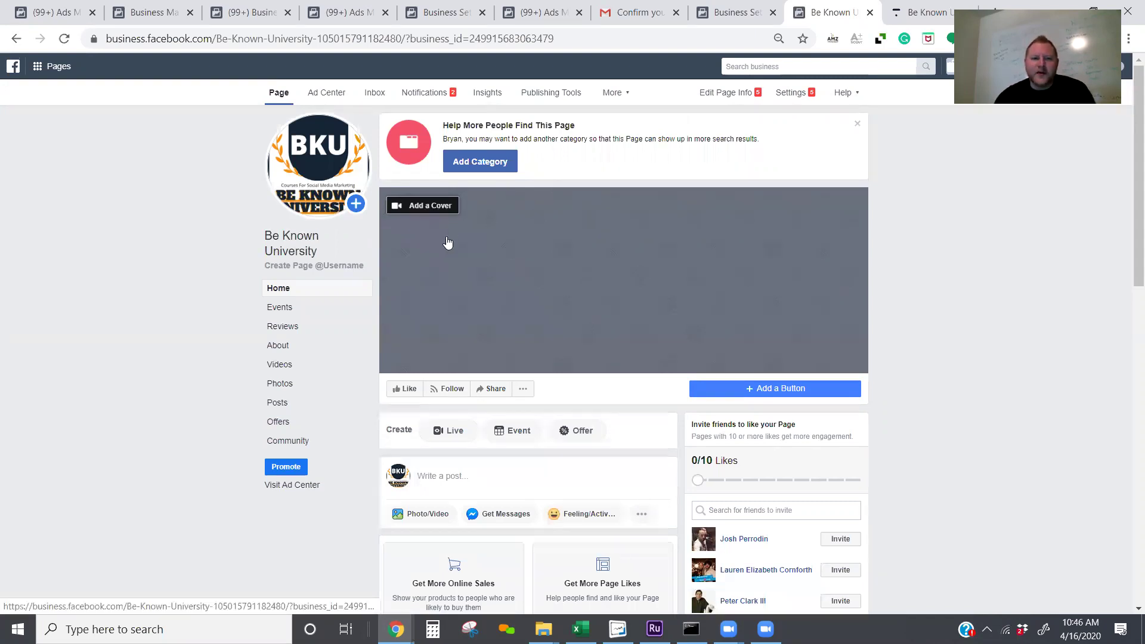
# Step: Start a cover photo upload and browse into the BKU Courses folder
pyautogui.click(445, 206)
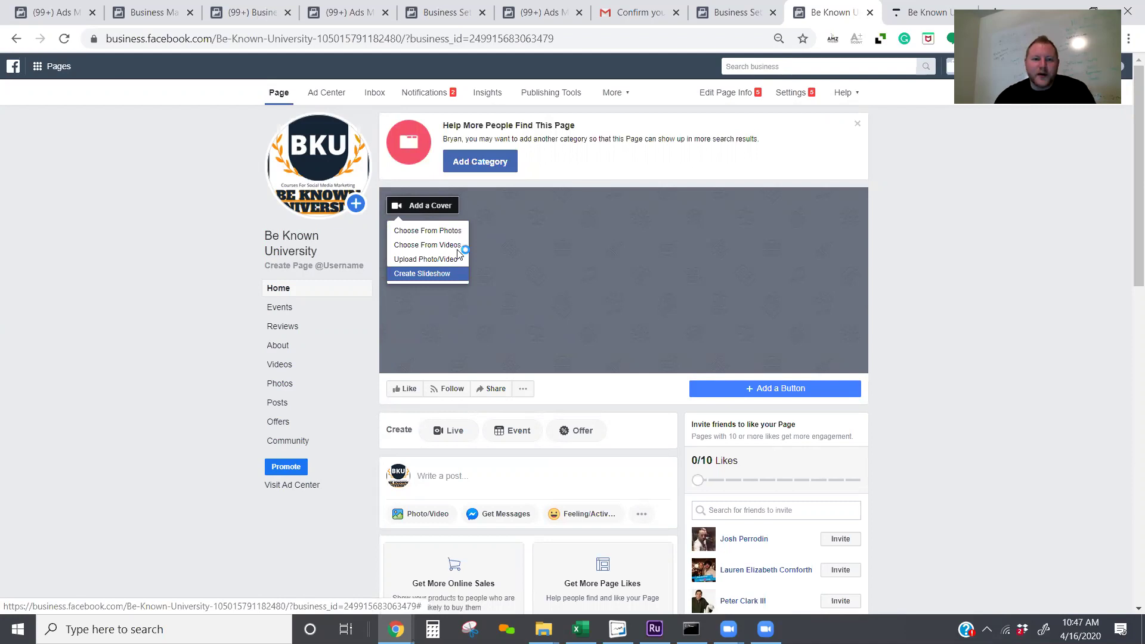
pyautogui.click(442, 260)
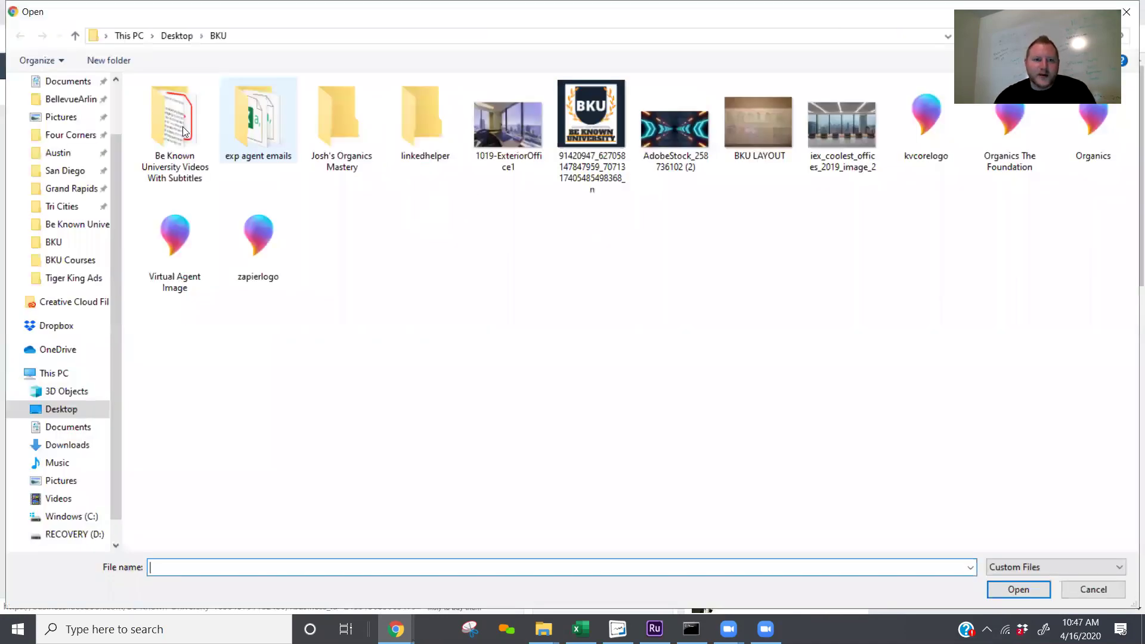
pyautogui.doubleClick(173, 122)
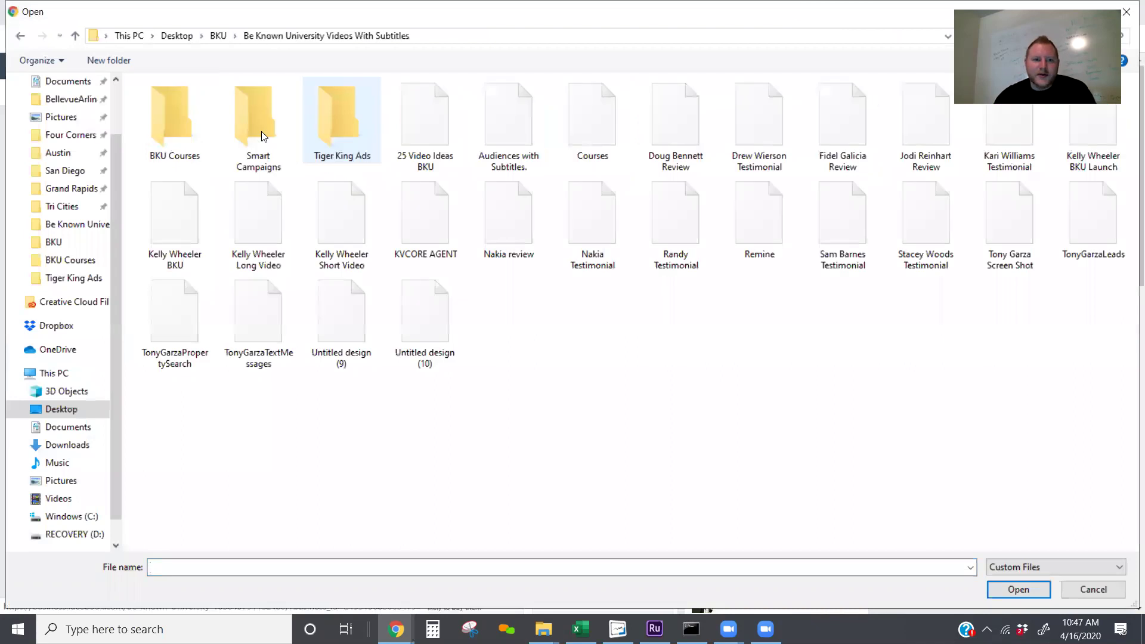
pyautogui.click(178, 131)
pyautogui.press('Return')
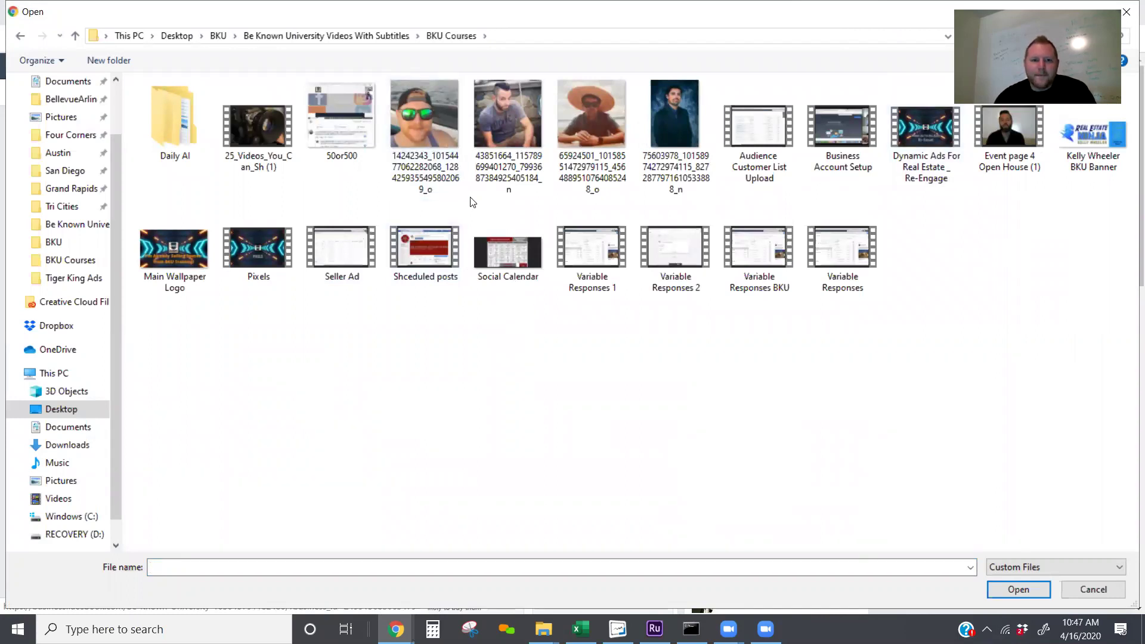
# Step: Look through the Smart Campaigns, Tiger King Ads and Daily AI folders, then cancel the file picker
pyautogui.press('BackSpace')
pyautogui.doubleClick(240, 152)
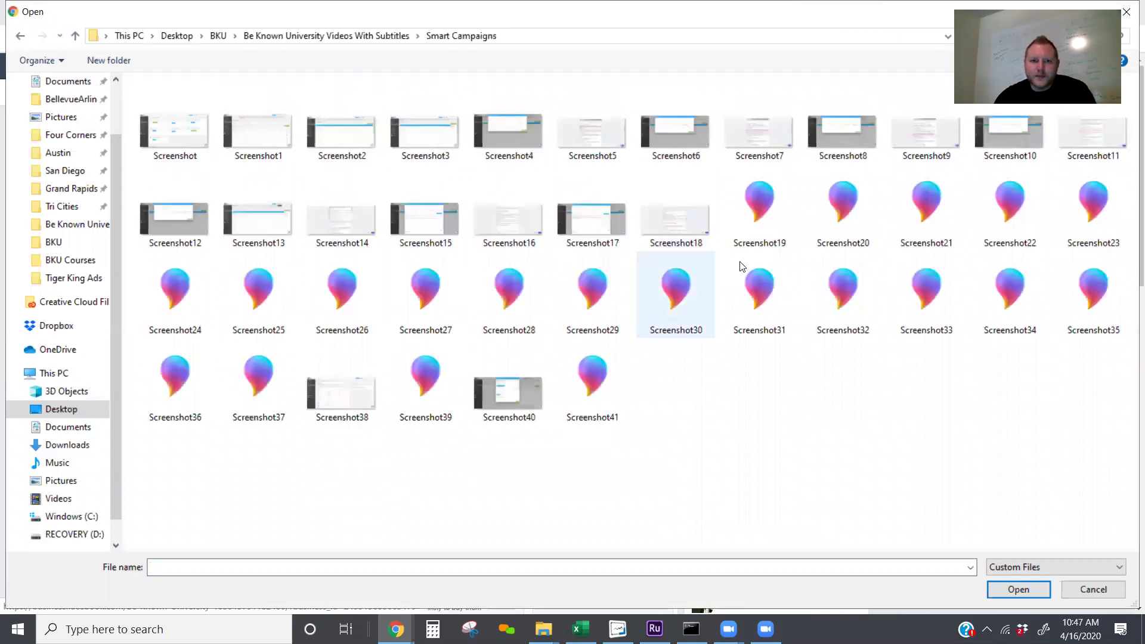
pyautogui.press('BackSpace')
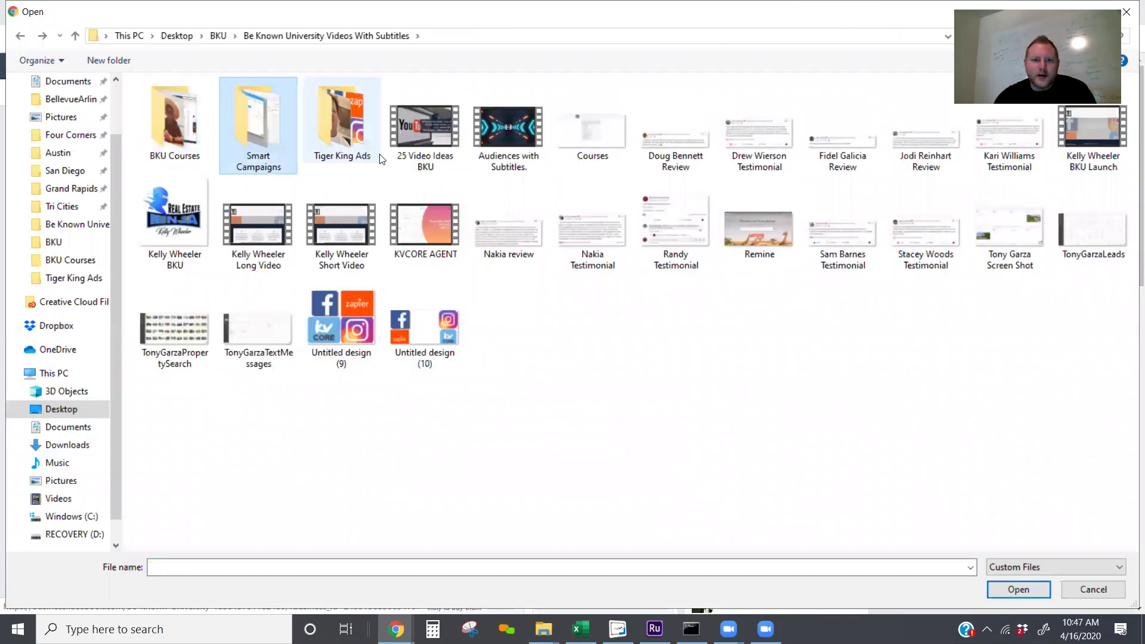
pyautogui.doubleClick(367, 153)
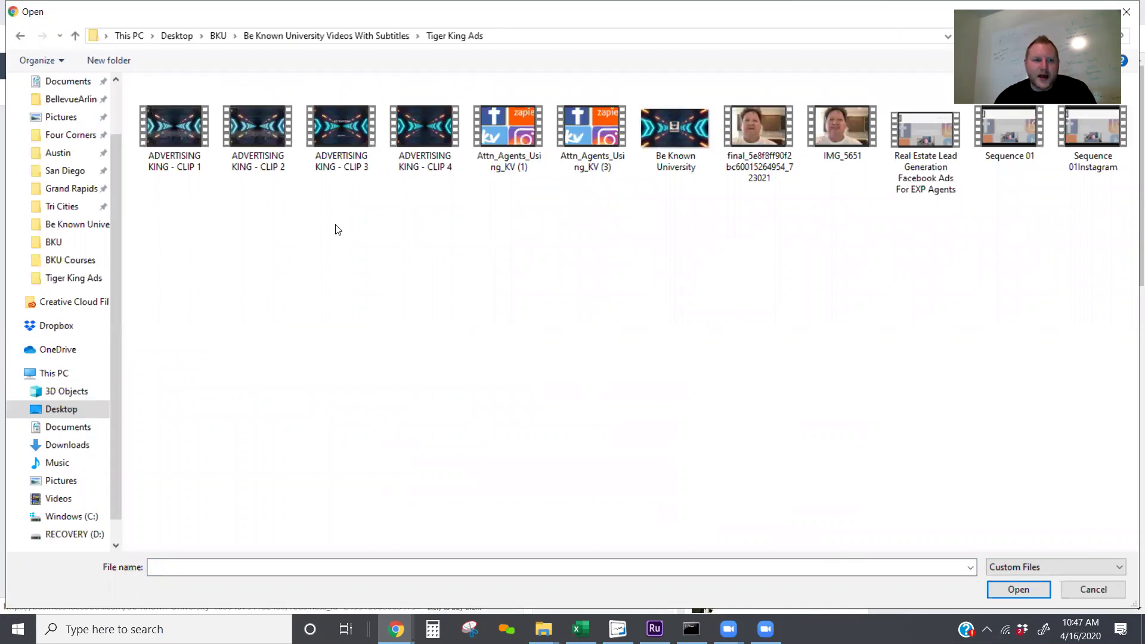
pyautogui.press('BackSpace')
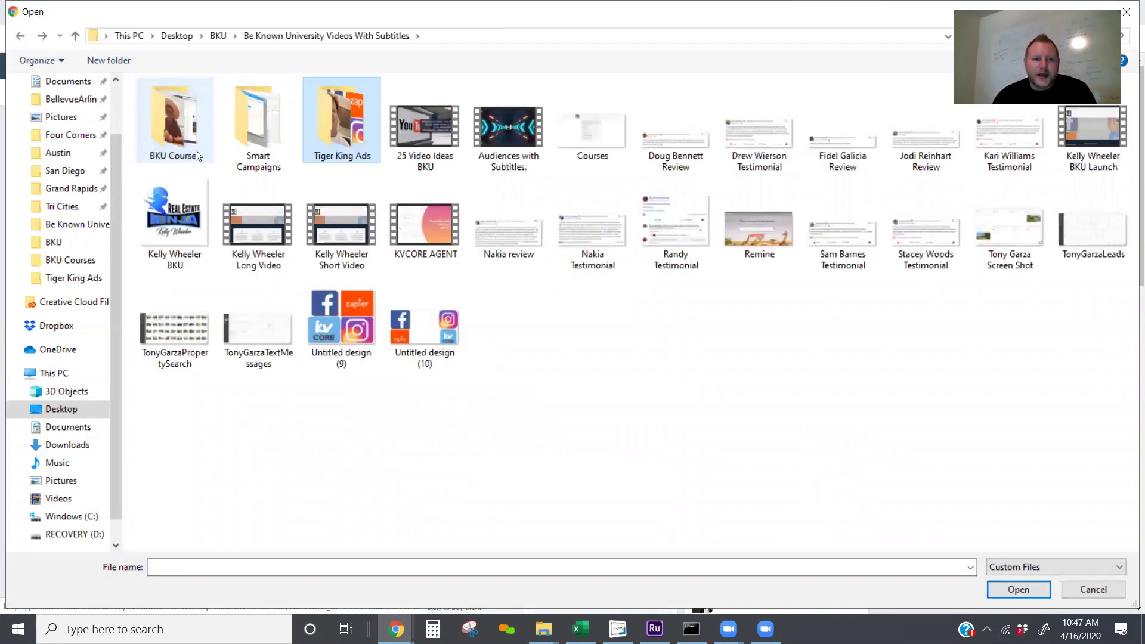
pyautogui.doubleClick(184, 144)
pyautogui.doubleClick(184, 145)
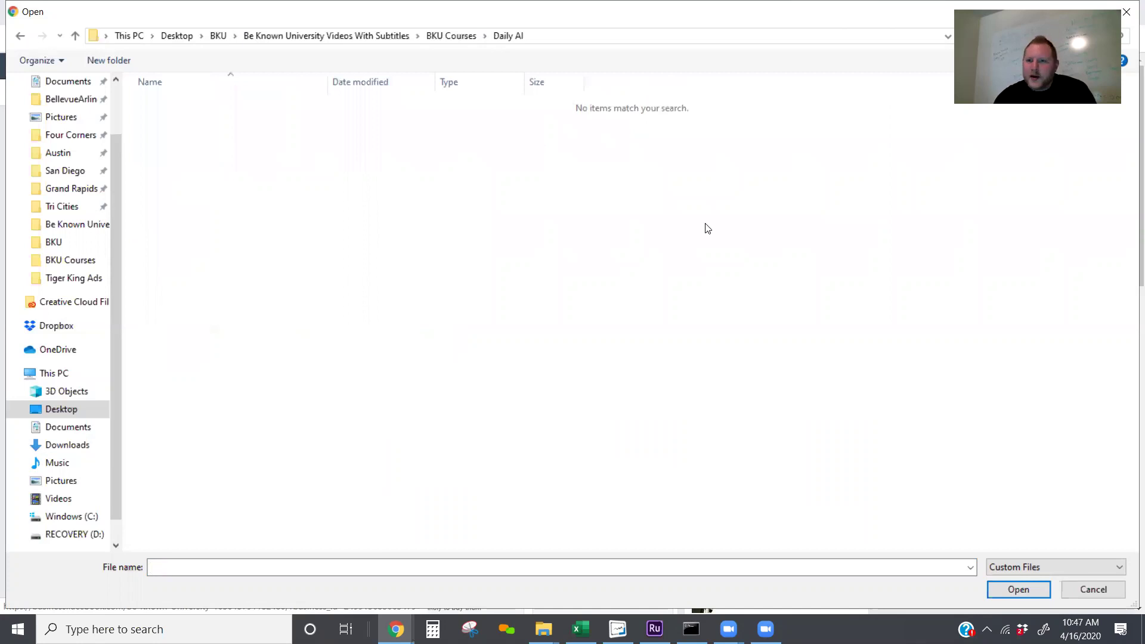
pyautogui.press('BackSpace')
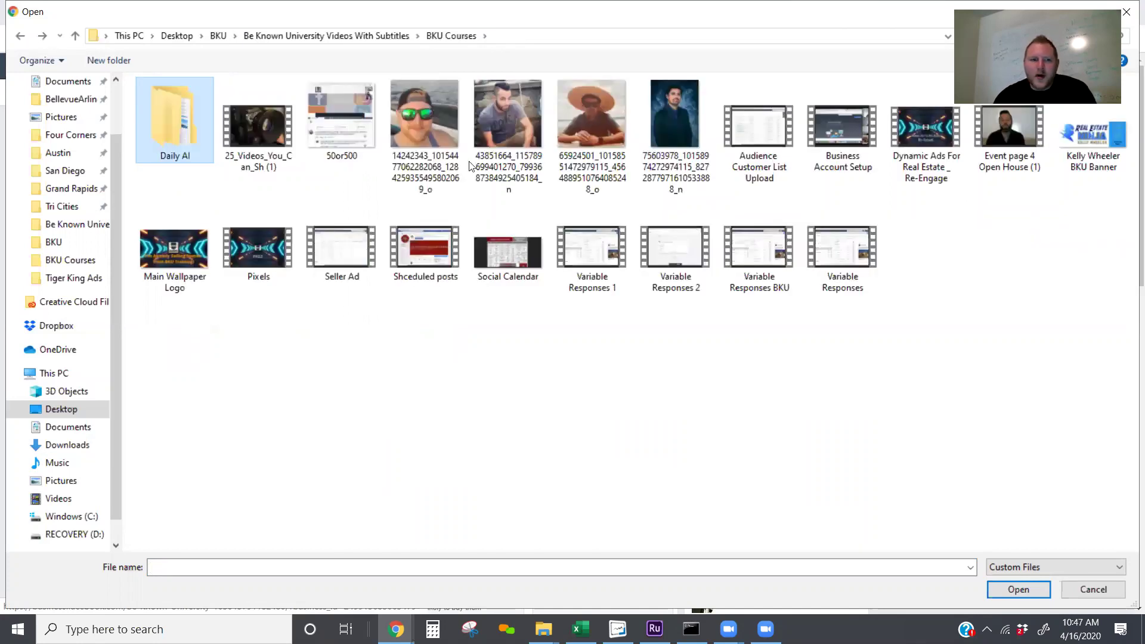
pyautogui.click(1093, 589)
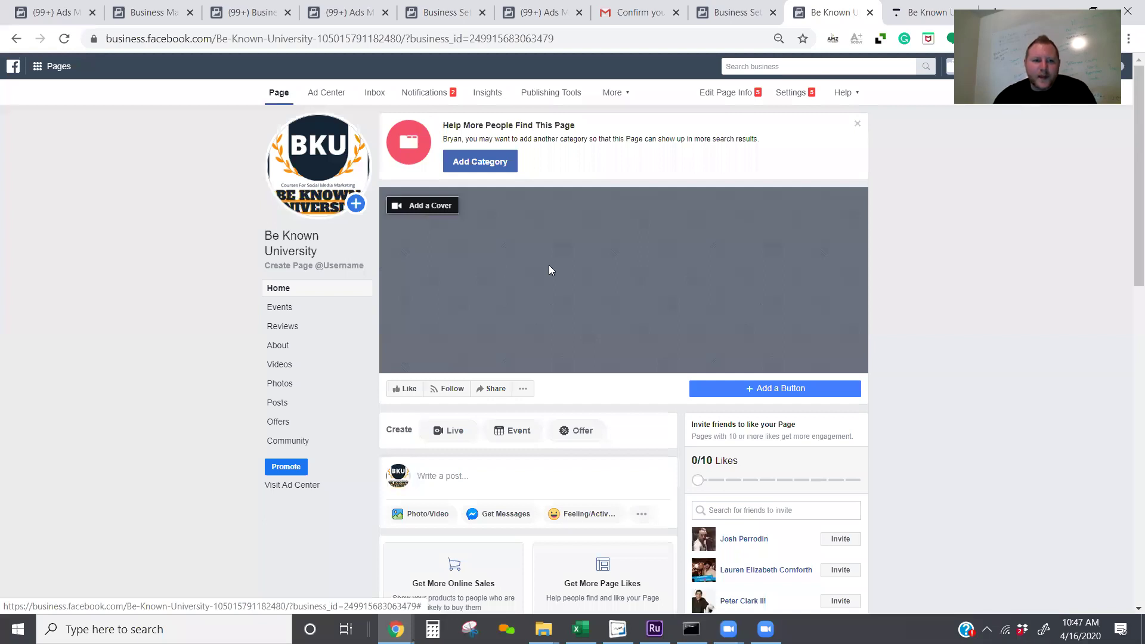
pyautogui.click(422, 206)
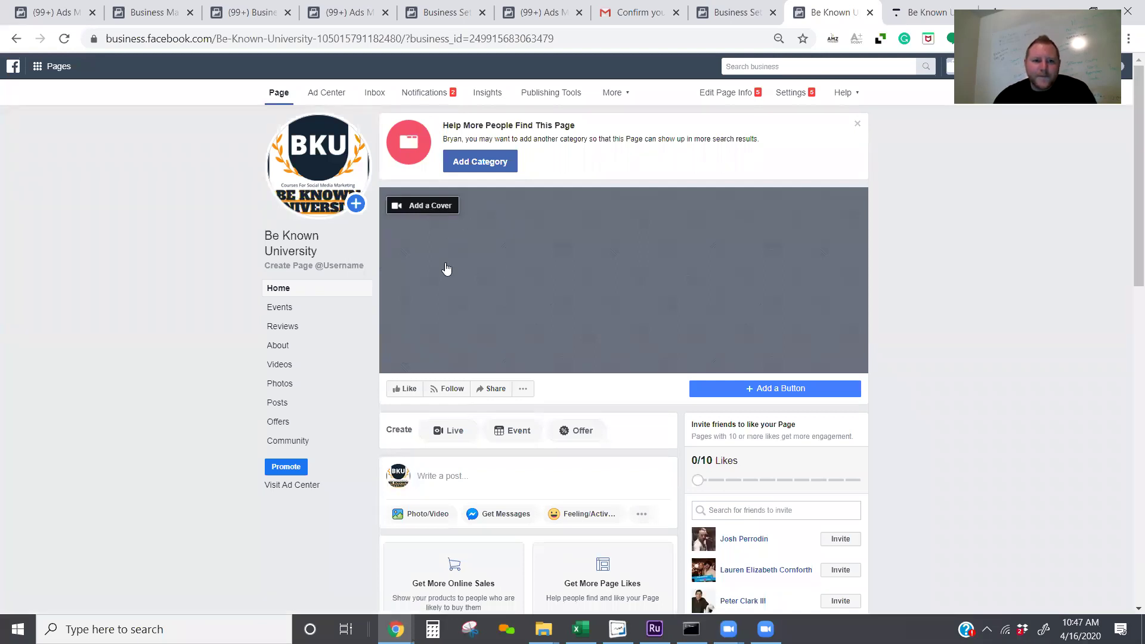
pyautogui.click(431, 207)
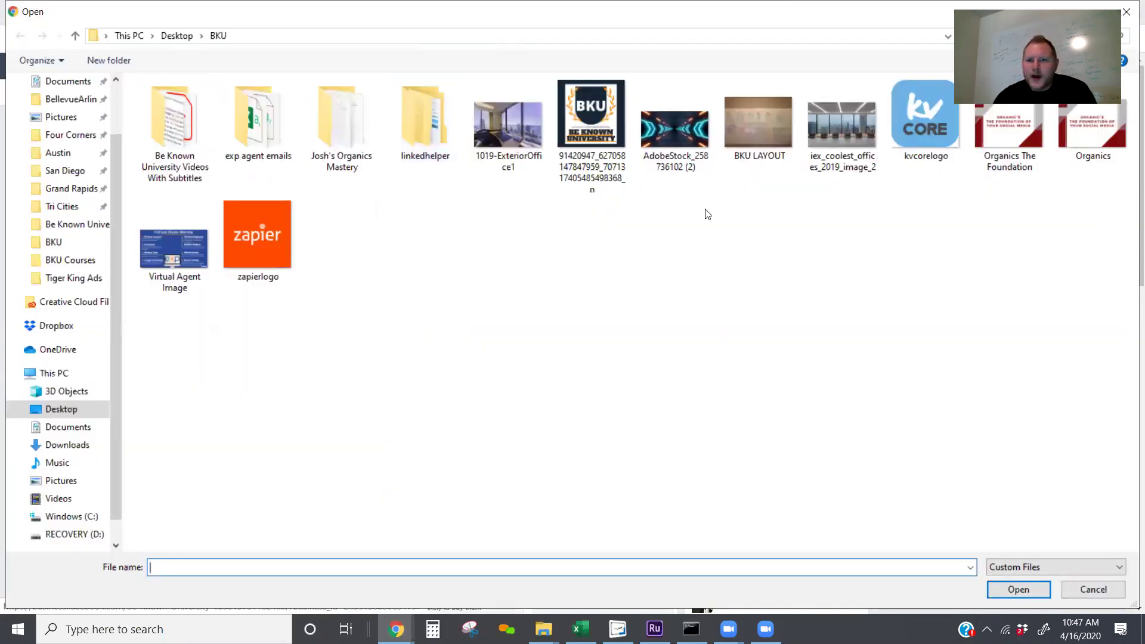
pyautogui.doubleClick(674, 130)
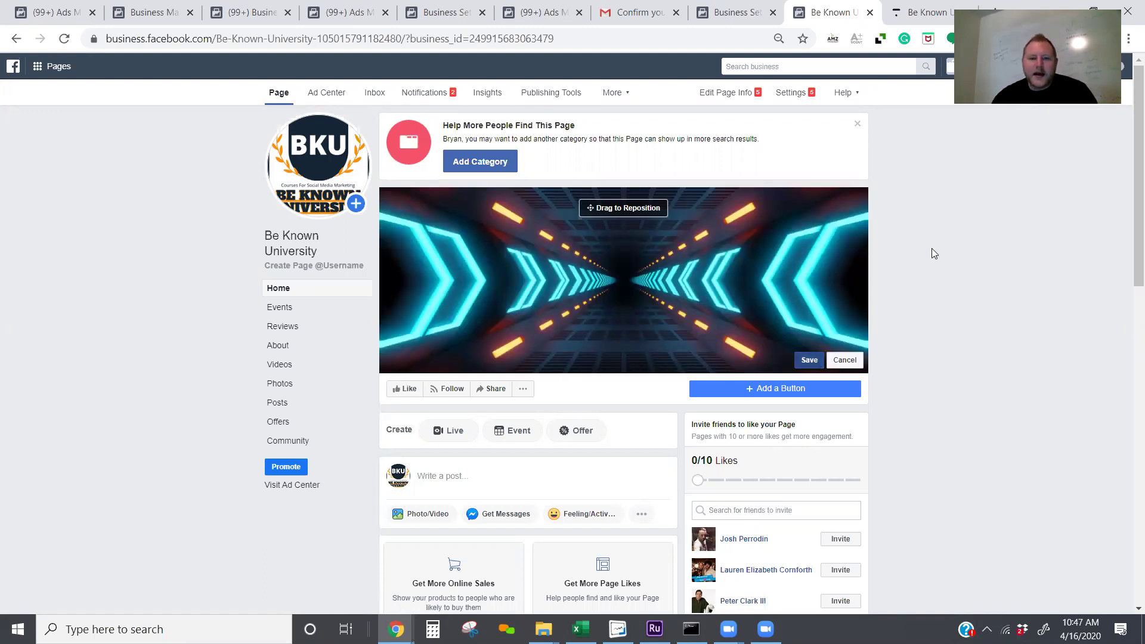
pyautogui.click(809, 360)
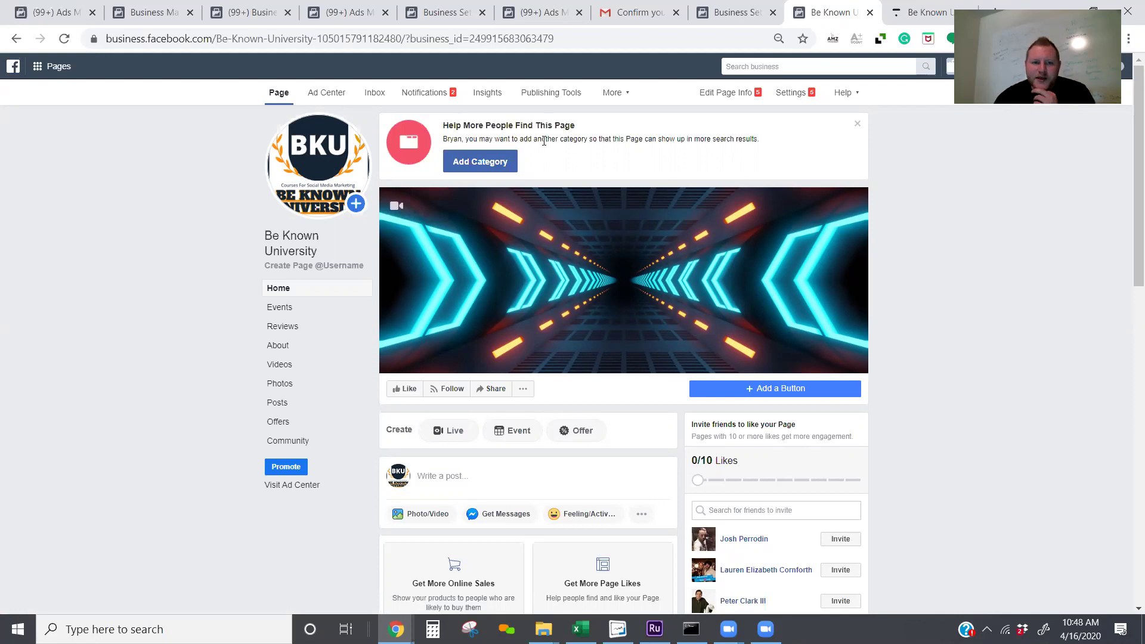
# Step: Add Education as an additional page category
pyautogui.click(493, 165)
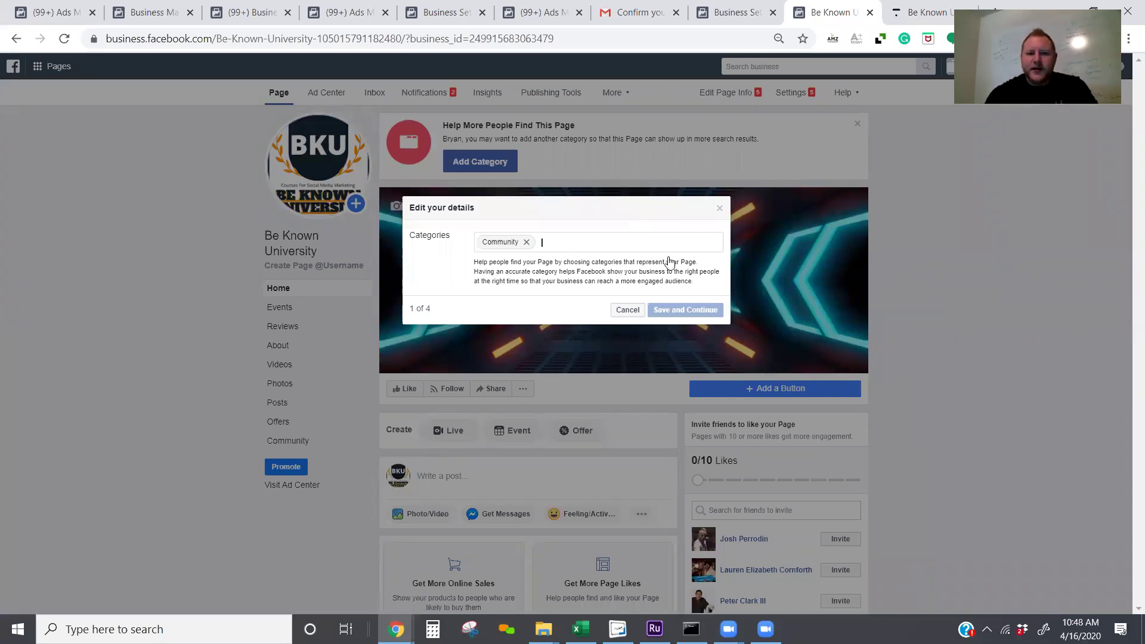
pyautogui.write('edu')
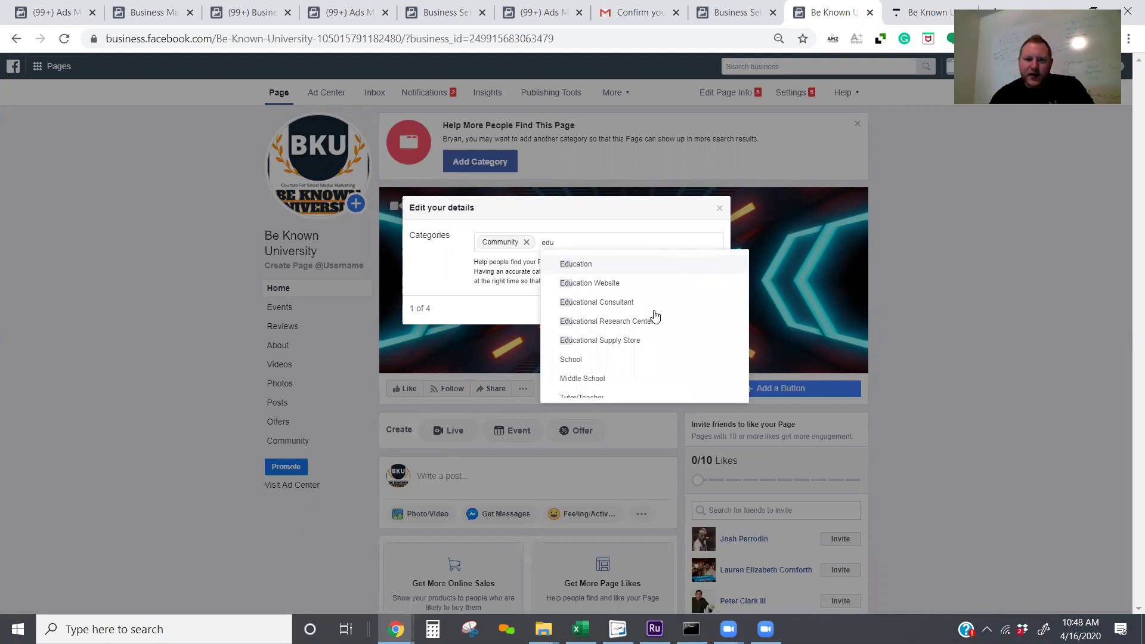
pyautogui.press('Return')
pyautogui.click(686, 310)
# Step: Draft the description's opening, 'Be Known University Assists agents in learning how to…'
pyautogui.click(660, 290)
pyautogui.write('B')
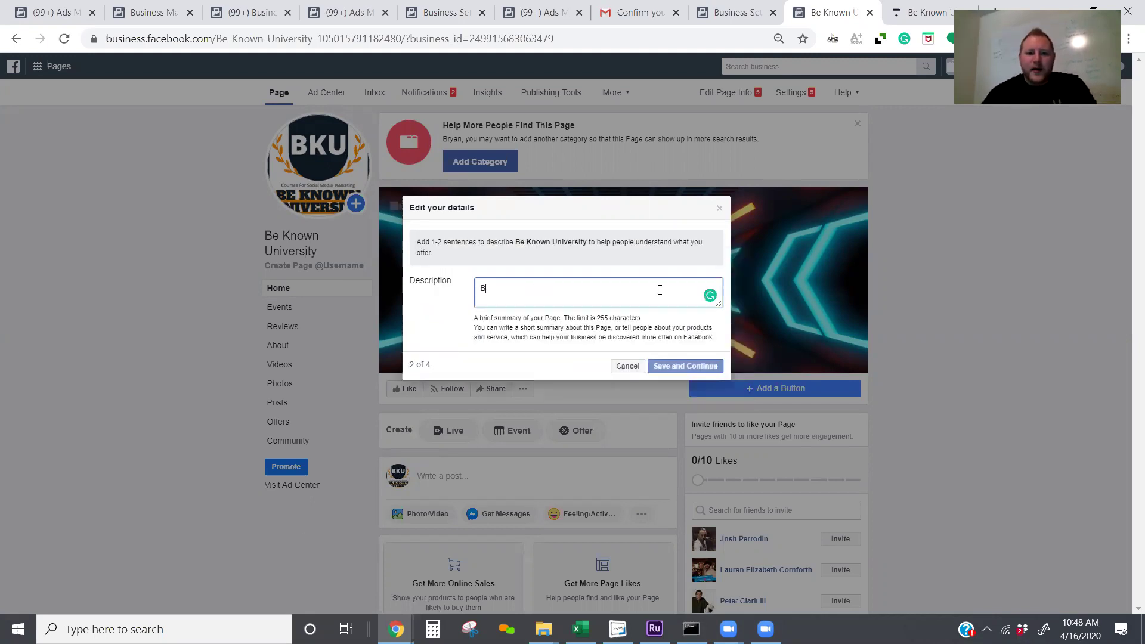
pyautogui.write('e Known Univ')
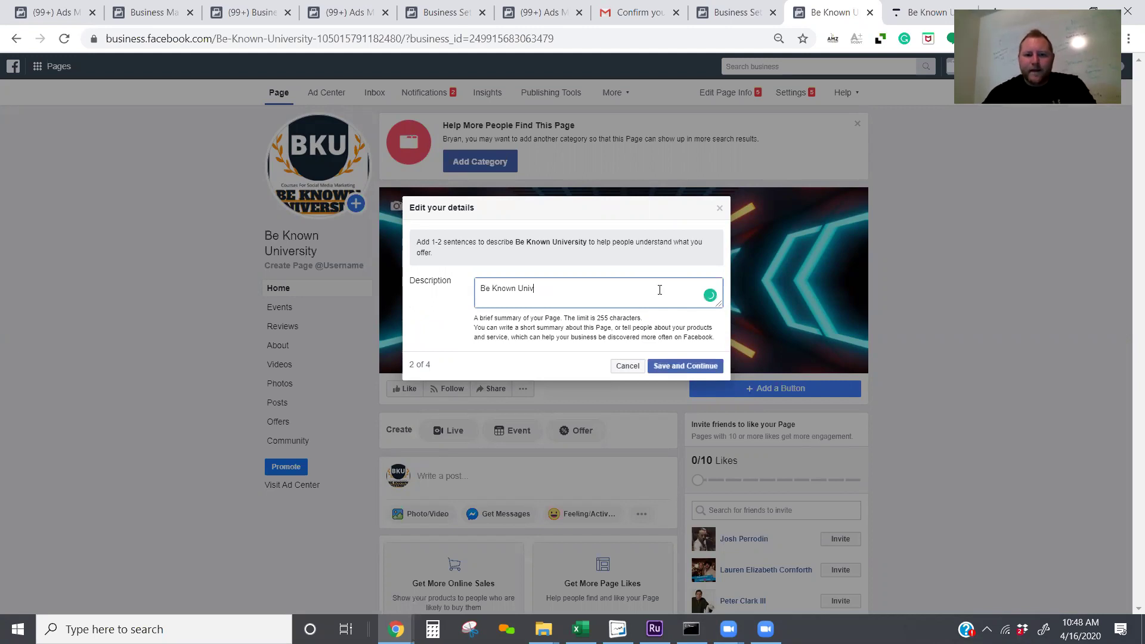
pyautogui.write('ersity Assistns')
pyautogui.press('BackSpace')
pyautogui.press('BackSpace')
pyautogui.write('s agents in learning how to see the mo')
pyautogui.press('BackSpace')
pyautogui.press('BackSpace')
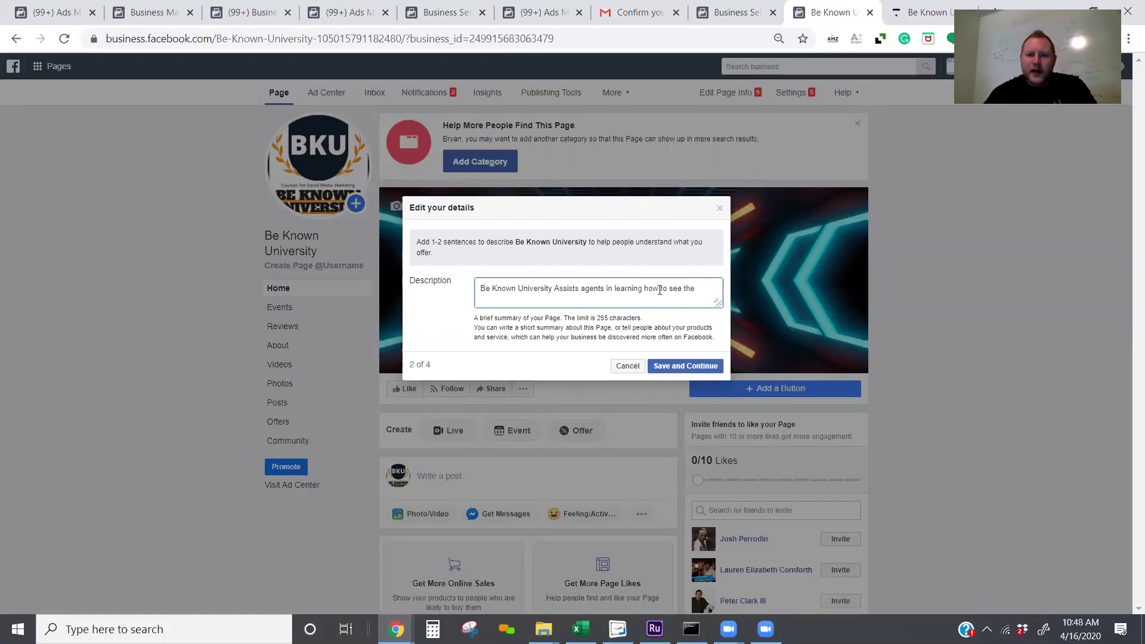
pyautogui.press('BackSpace')
pyautogui.press('BackSpace')
pyautogui.press('BackSpace')
pyautogui.press('BackSpace')
pyautogui.press('BackSpace')
pyautogui.press('BackSpace')
pyautogui.press('BackSpace')
pyautogui.press('BackSpace')
pyautogui.press('BackSpace')
pyautogui.press('BackSpace')
pyautogui.press('BackSpace')
pyautogui.write('to gai')
pyautogui.write('n the mo')
pyautogui.write('st')
pyautogui.write(' fro')
pyautogui.write('m')
pyautogui.press('BackSpace')
pyautogui.press('BackSpace')
pyautogui.press('BackSpace')
pyautogui.press('BackSpace')
pyautogui.press('BackSpace')
pyautogui.press('BackSpace')
pyautogui.press('BackSpace')
pyautogui.press('BackSpace')
pyautogui.press('BackSpace')
pyautogui.press('BackSpace')
pyautogui.press('BackSpace')
pyautogui.press('BackSpace')
pyautogui.press('BackSpace')
pyautogui.press('BackSpace')
pyautogui.press('BackSpace')
pyautogui.press('BackSpace')
pyautogui.press('BackSpace')
pyautogui.press('BackSpace')
pyautogui.press('BackSpace')
pyautogui.press('BackSpace')
pyautogui.press('BackSpace')
pyautogui.press('BackSpace')
pyautogui.press('BackSpace')
pyautogui.press('BackSpace')
pyautogui.press('BackSpace')
pyautogui.press('BackSpace')
pyautogui.press('BackSpace')
pyautogui.press('BackSpace')
pyautogui.press('BackSpace')
pyautogui.press('BackSpace')
pyautogui.press('BackSpace')
pyautogui.press('BackSpace')
pyautogui.press('BackSpace')
pyautogui.press('BackSpace')
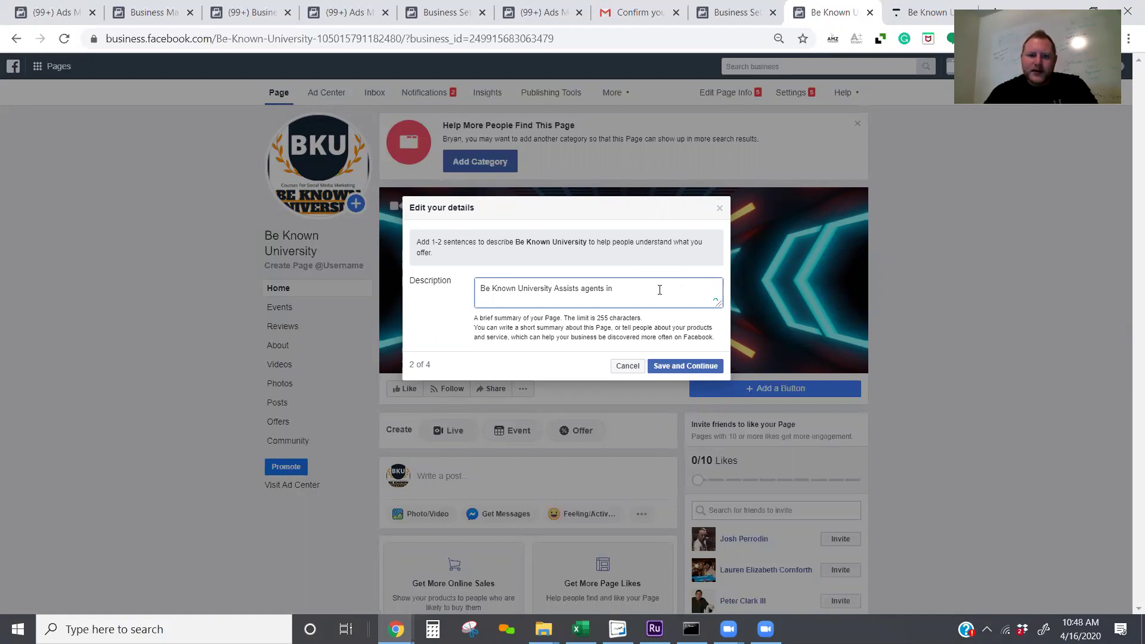
pyautogui.press('BackSpace')
pyautogui.press('BackSpace')
pyautogui.press('BackSpace')
pyautogui.press('BackSpace')
pyautogui.press('BackSpace')
pyautogui.press('BackSpace')
pyautogui.press('BackSpace')
pyautogui.press('BackSpace')
pyautogui.press('BackSpace')
pyautogui.press('BackSpace')
pyautogui.press('BackSpace')
pyautogui.press('BackSpace')
pyautogui.press('BackSpace')
pyautogui.press('BackSpace')
pyautogui.press('BackSpace')
pyautogui.press('BackSpace')
pyautogui.press('BackSpace')
pyautogui.write('assista')
pyautogui.press('BackSpace')
pyautogui.press('BackSpace')
pyautogui.write('s')
pyautogui.press('BackSpace')
# Step: Finish the description: grow social media presence, drive leads, follow up on autopilot through your CRM, then save
pyautogui.write('ts agents in learning how to grow their social Media presence and')
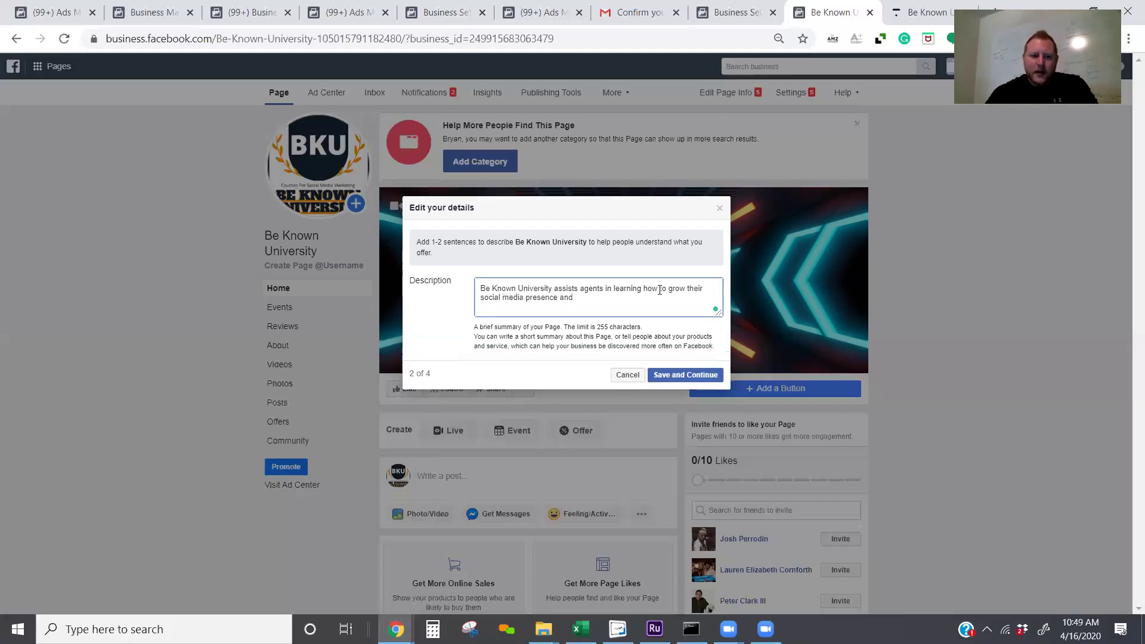
pyautogui.press('BackSpace')
pyautogui.press('BackSpace')
pyautogui.press('BackSpace')
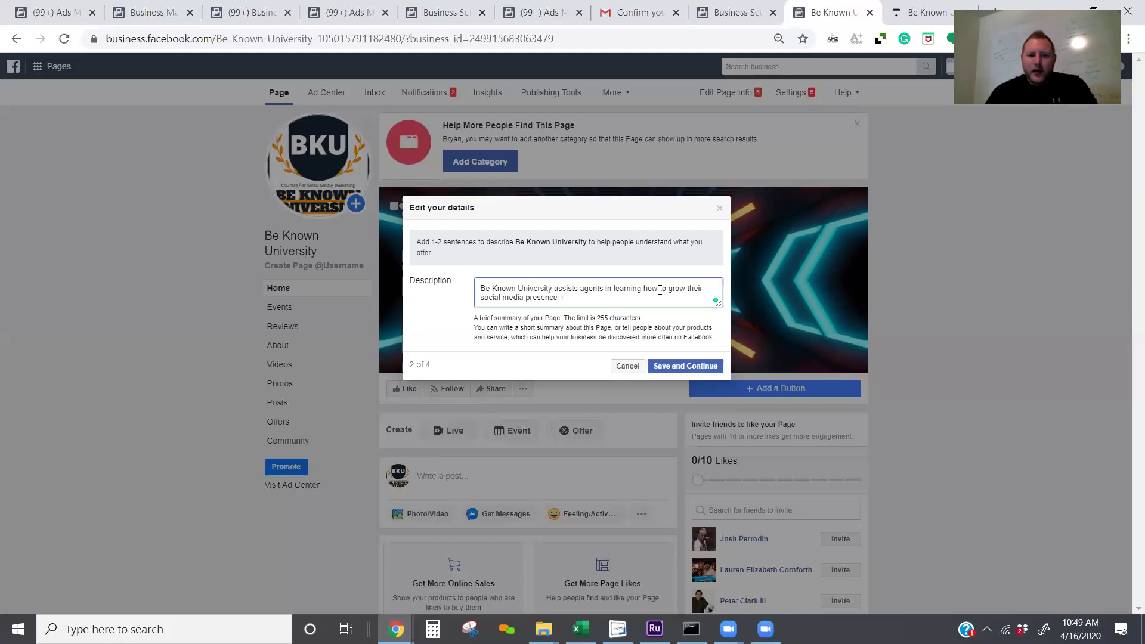
pyautogui.write(', drive')
pyautogui.write(' leads')
pyautogui.write('.')
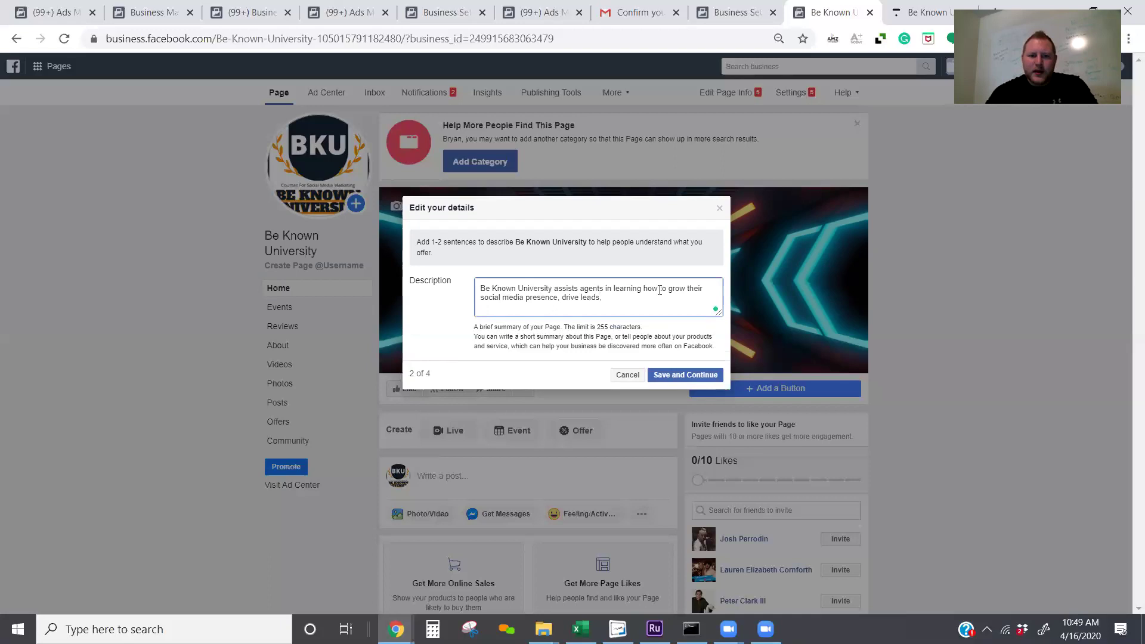
pyautogui.write(' and follow up on. autpo')
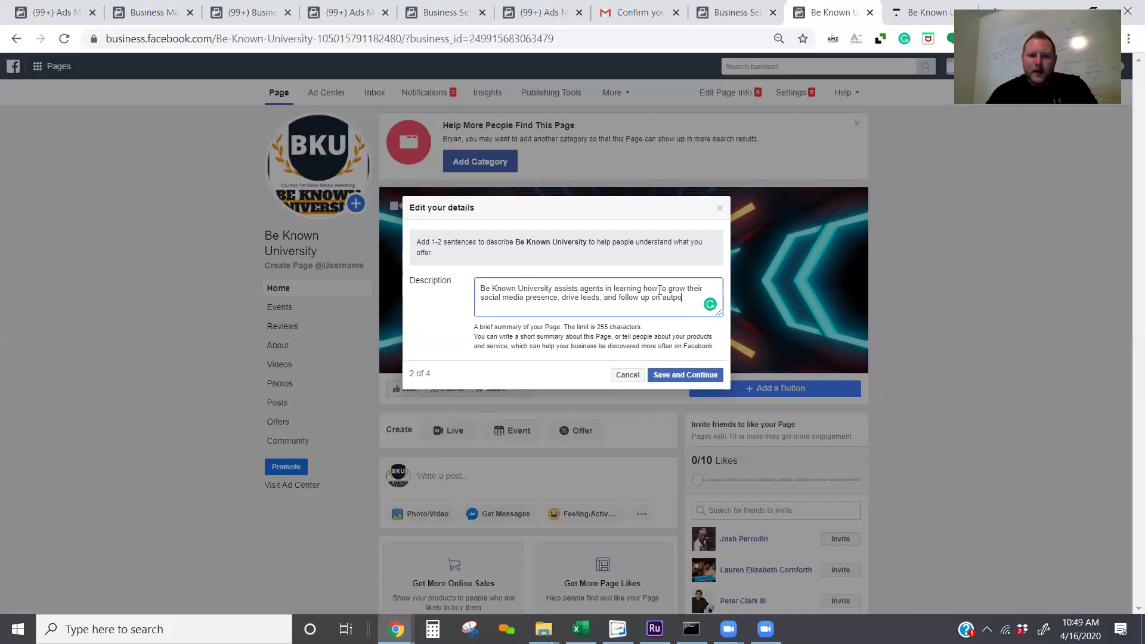
pyautogui.write('ilot ')
pyautogui.write('th')
pyautogui.write('rough y')
pyautogui.write('our re')
pyautogui.write('sep')
pyautogui.press('BackSpace')
pyautogui.press('BackSpace')
pyautogui.write('pect')
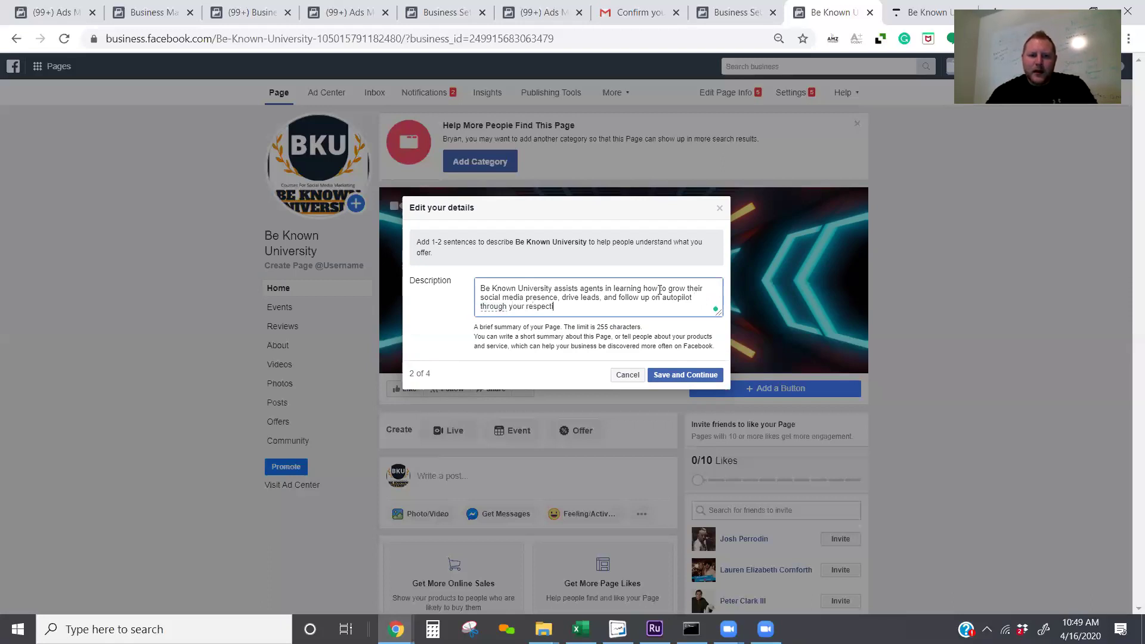
pyautogui.write('ive crm')
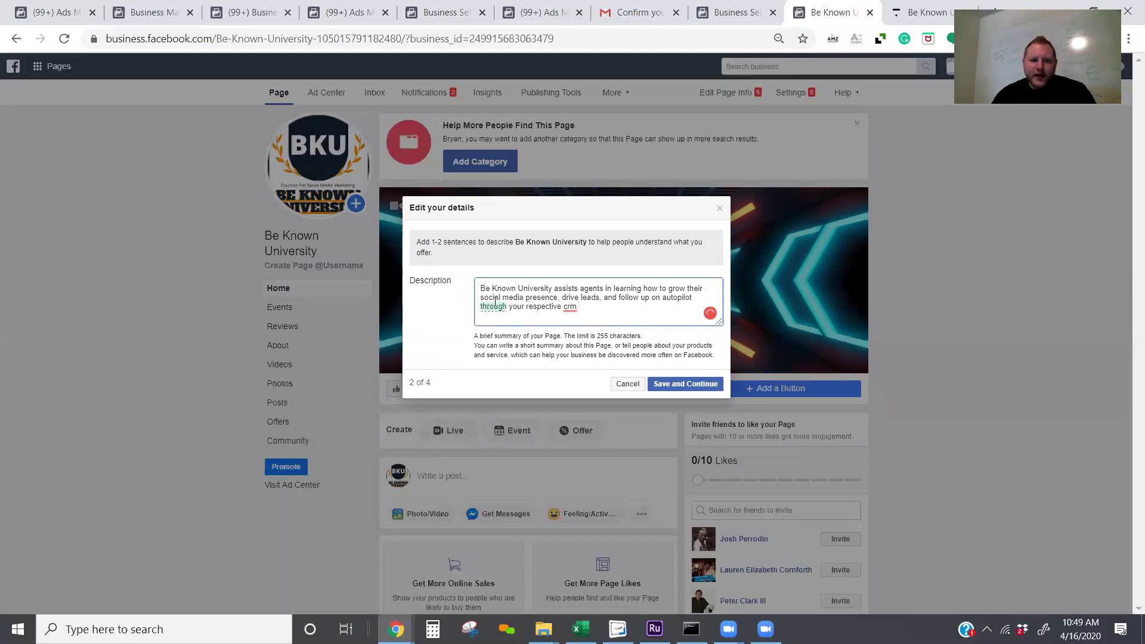
pyautogui.moveTo(494, 303)
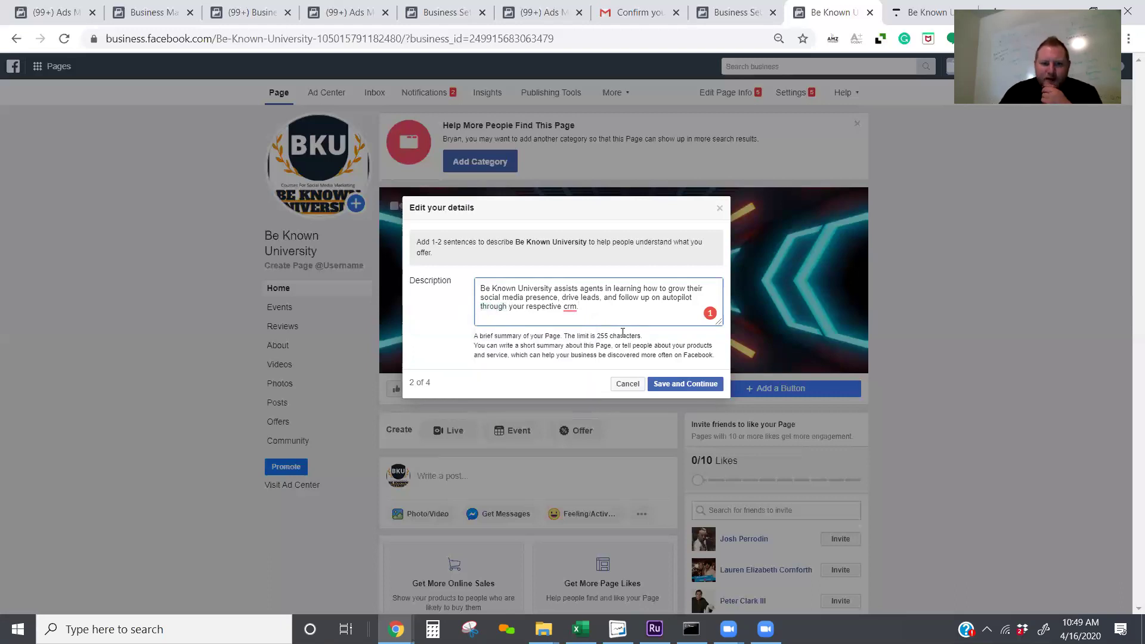
pyautogui.click(689, 386)
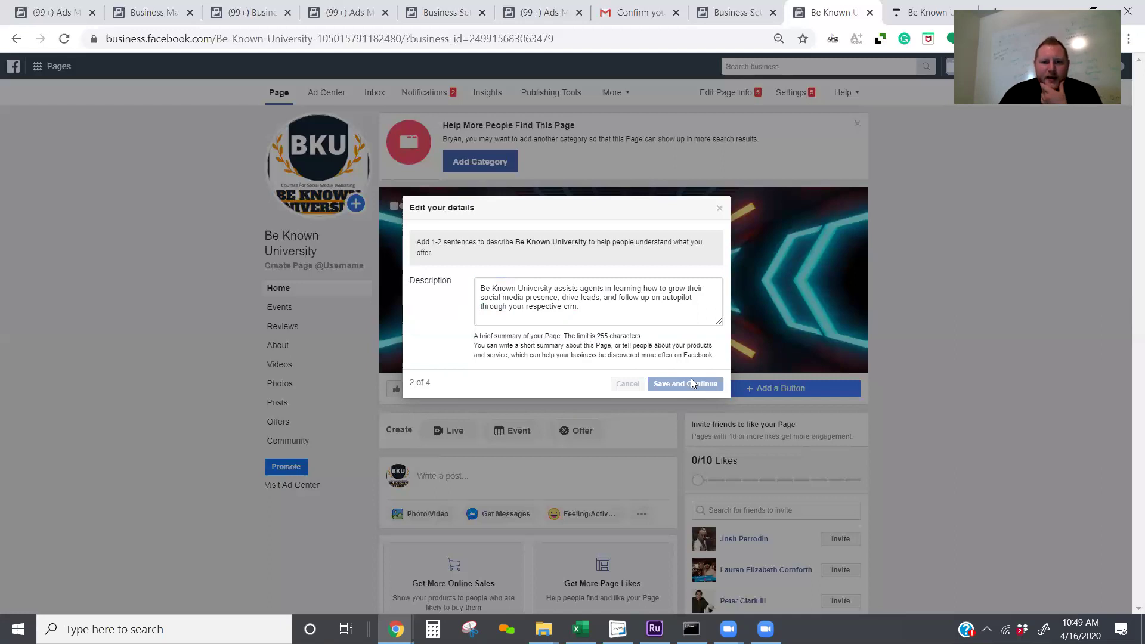
# Step: Enter the page's business phone number and save it
pyautogui.click(576, 290)
pyautogui.press('Tab')
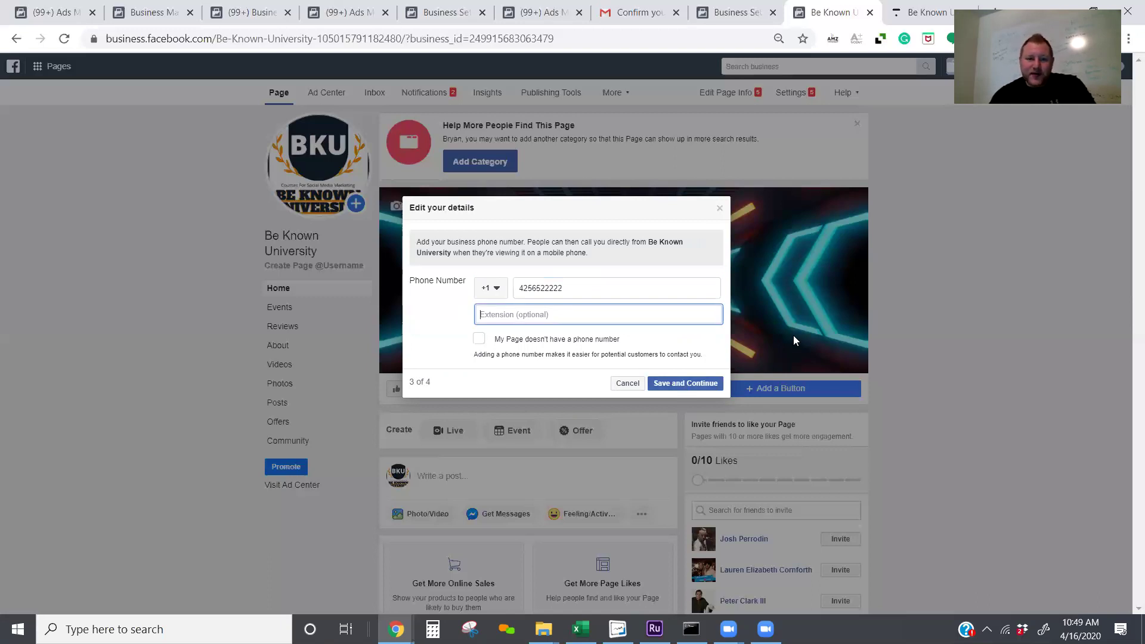
pyautogui.click(685, 383)
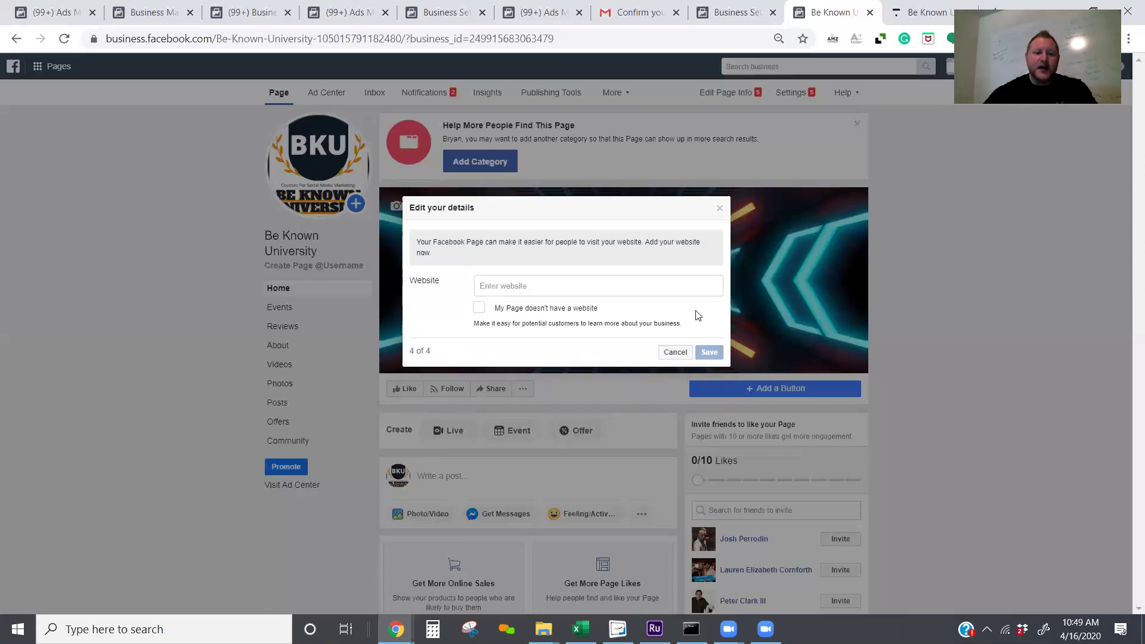
pyautogui.write('ht')
pyautogui.write('tps')
pyautogui.write(':ww')
pyautogui.write('w.bekn')
pyautogui.write('ownun')
pyautogui.write('iverist')
pyautogui.press('BackSpace')
pyautogui.press('BackSpace')
pyautogui.write('sity.om')
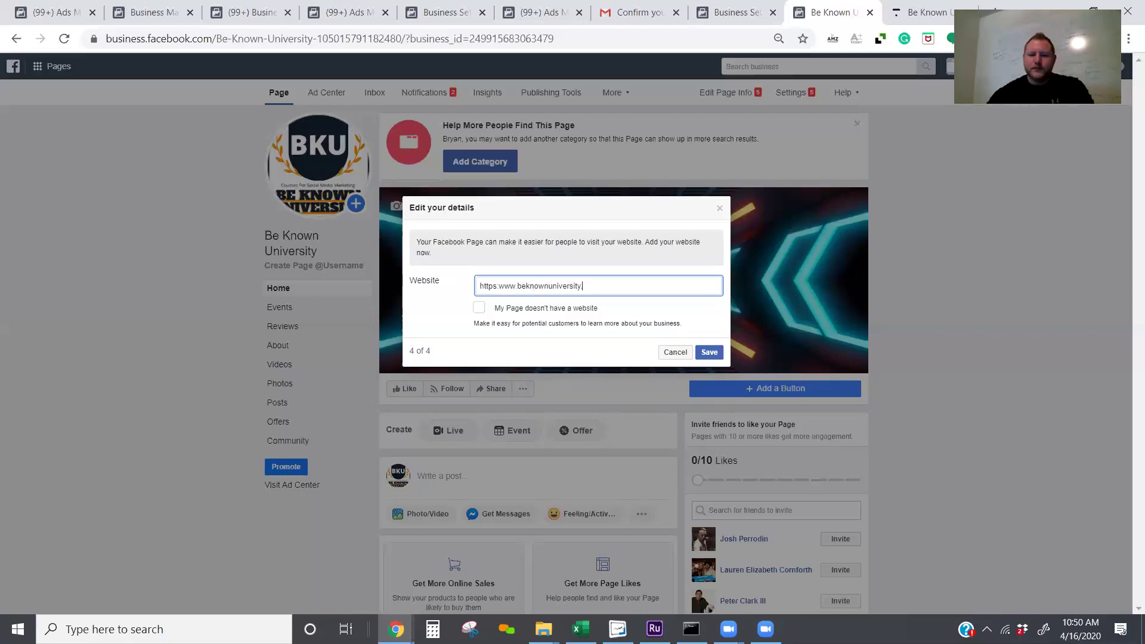
pyautogui.press('BackSpace')
pyautogui.press('BackSpace')
pyautogui.press('BackSpace')
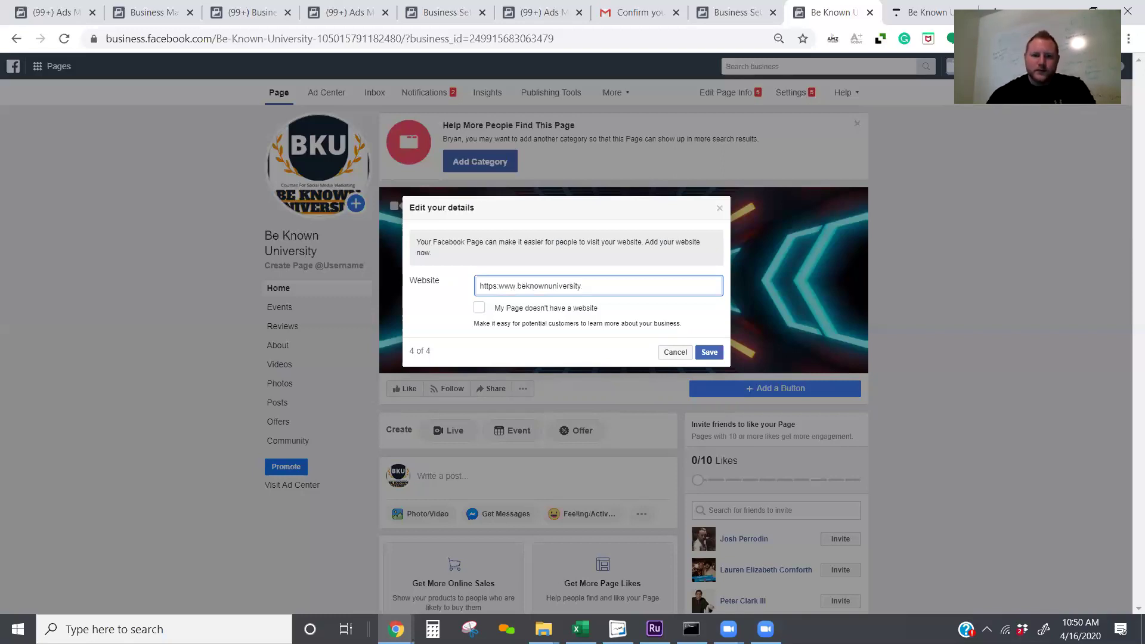
pyautogui.write('.com')
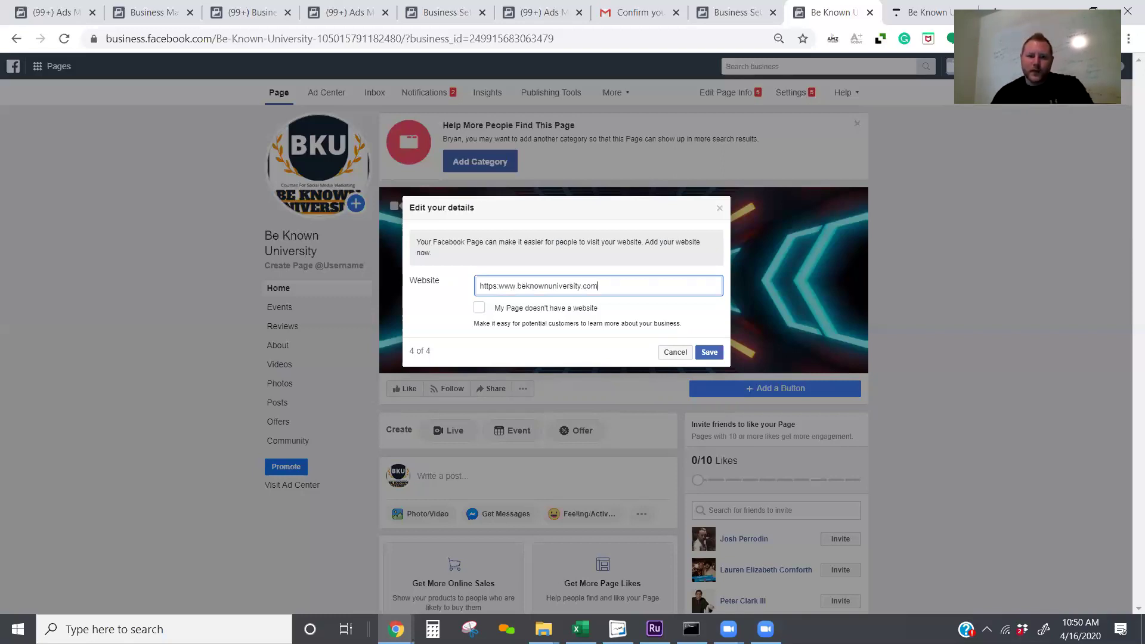
pyautogui.press('Return')
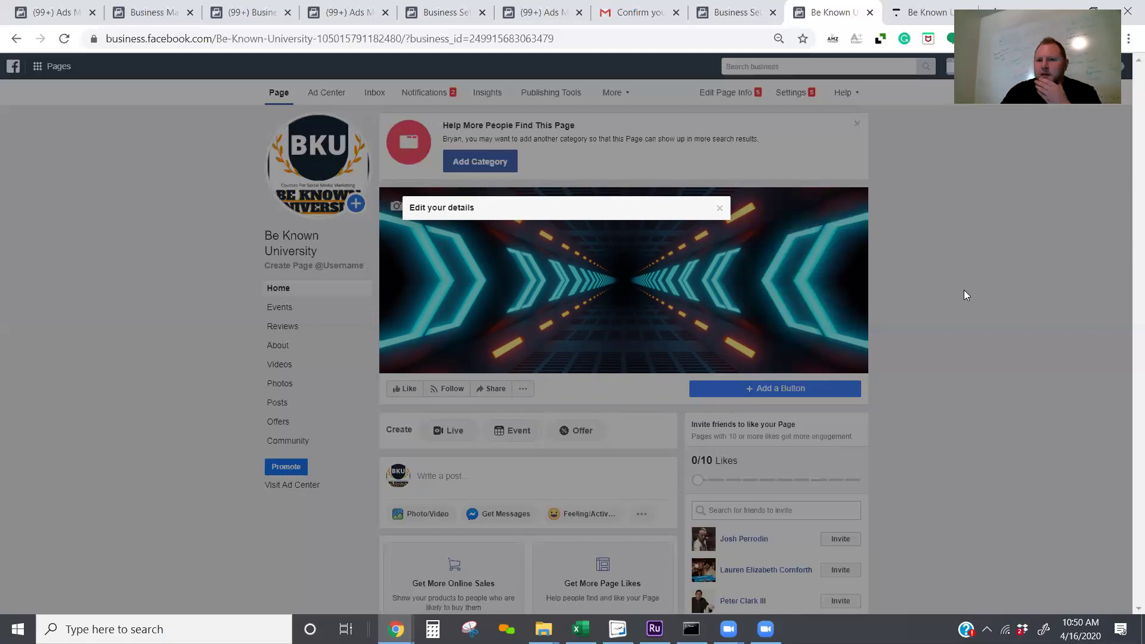
pyautogui.click(559, 346)
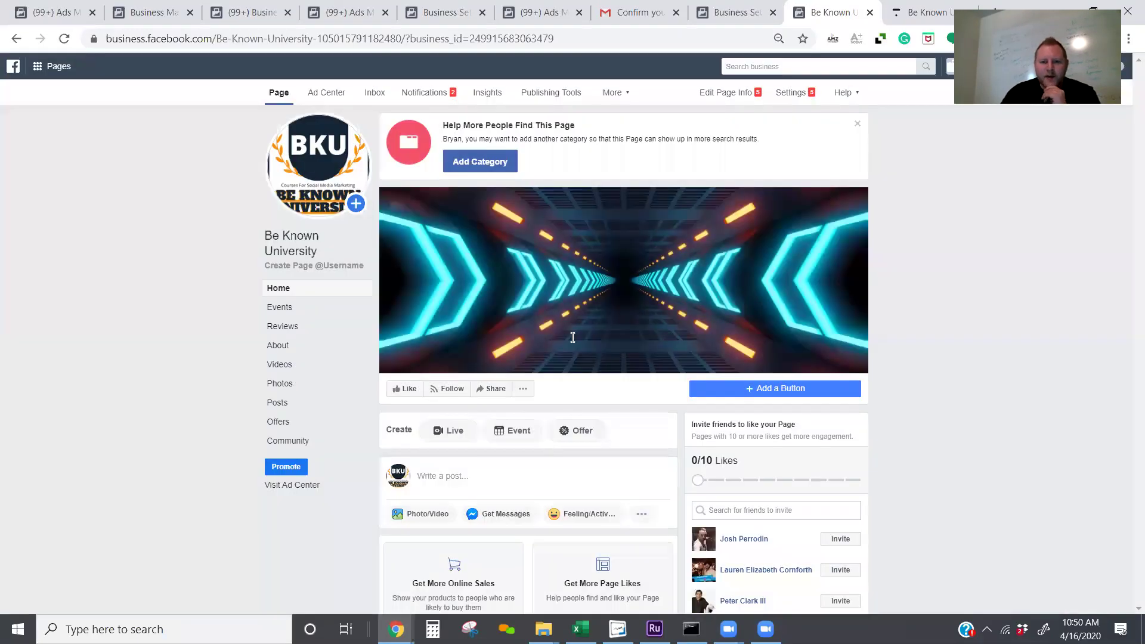
# Step: Scroll the page and go to its About section from the left navigation
pyautogui.scroll(-2, 572, 343)
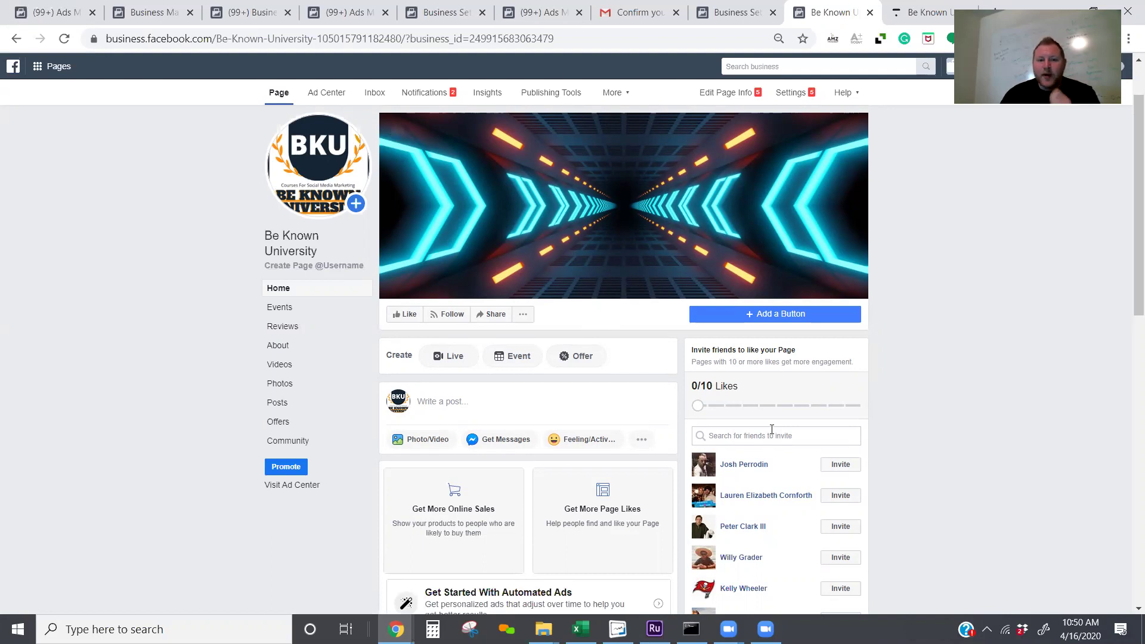
pyautogui.doubleClick(776, 391)
pyautogui.click(304, 267)
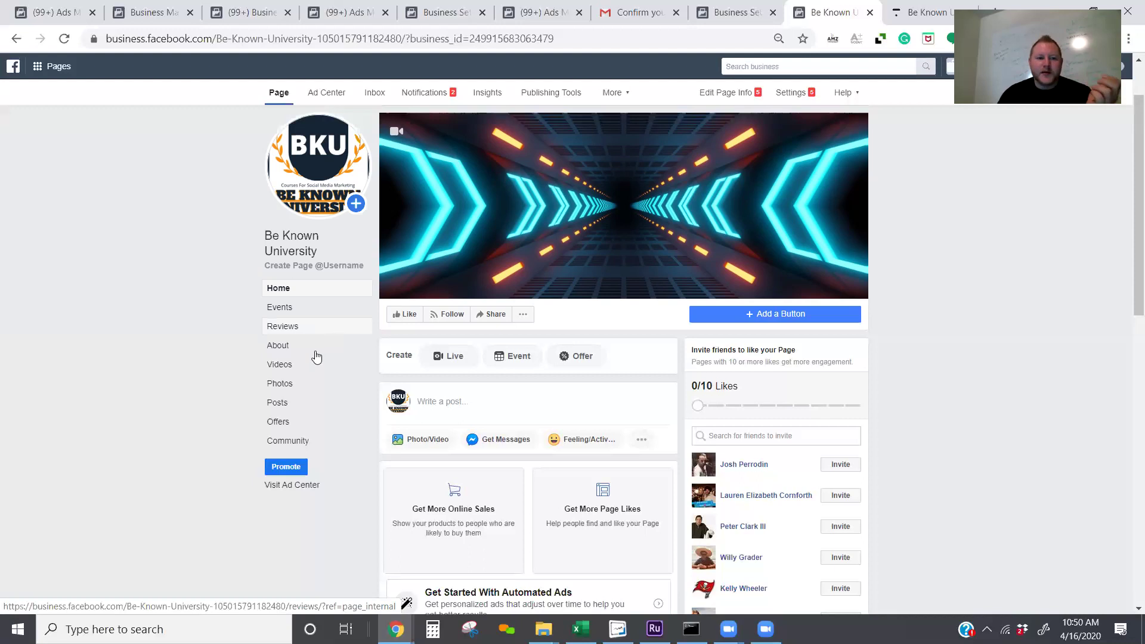
pyautogui.click(337, 348)
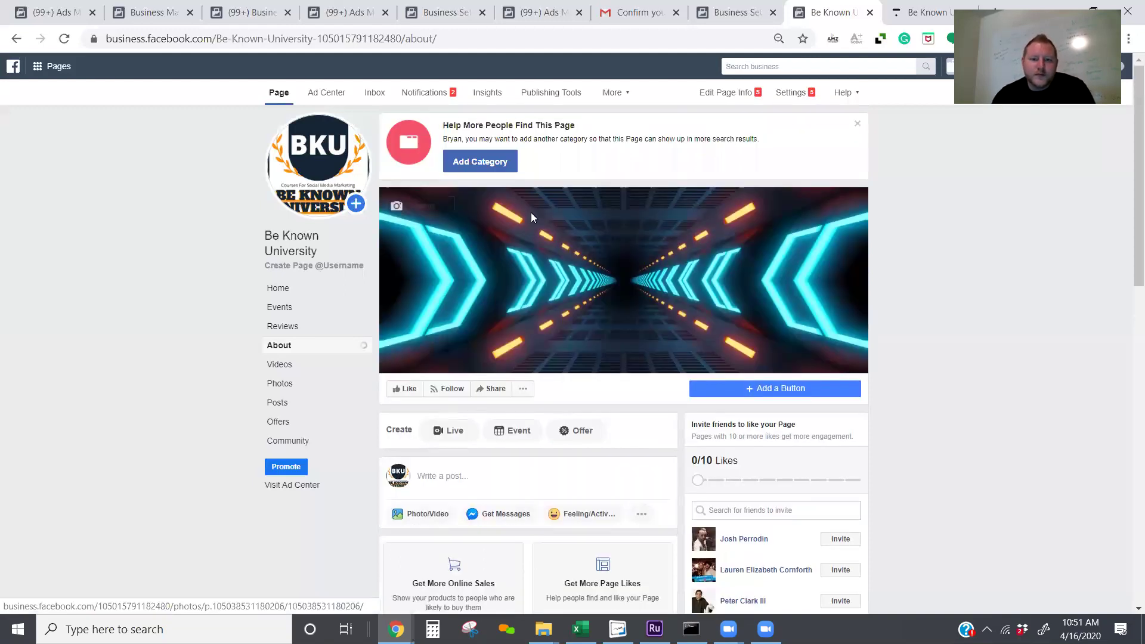
# Step: Scroll through the About page to survey its sections
pyautogui.scroll(-7, 531, 212)
pyautogui.scroll(-3, 587, 194)
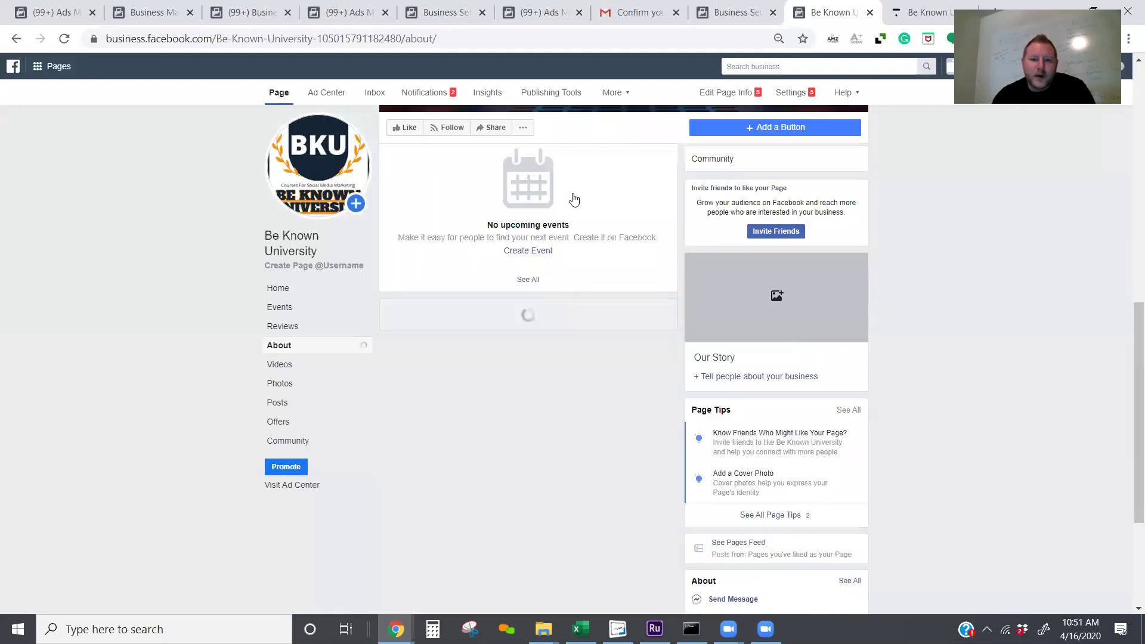
pyautogui.scroll(-1, 574, 200)
pyautogui.scroll(-1, 579, 204)
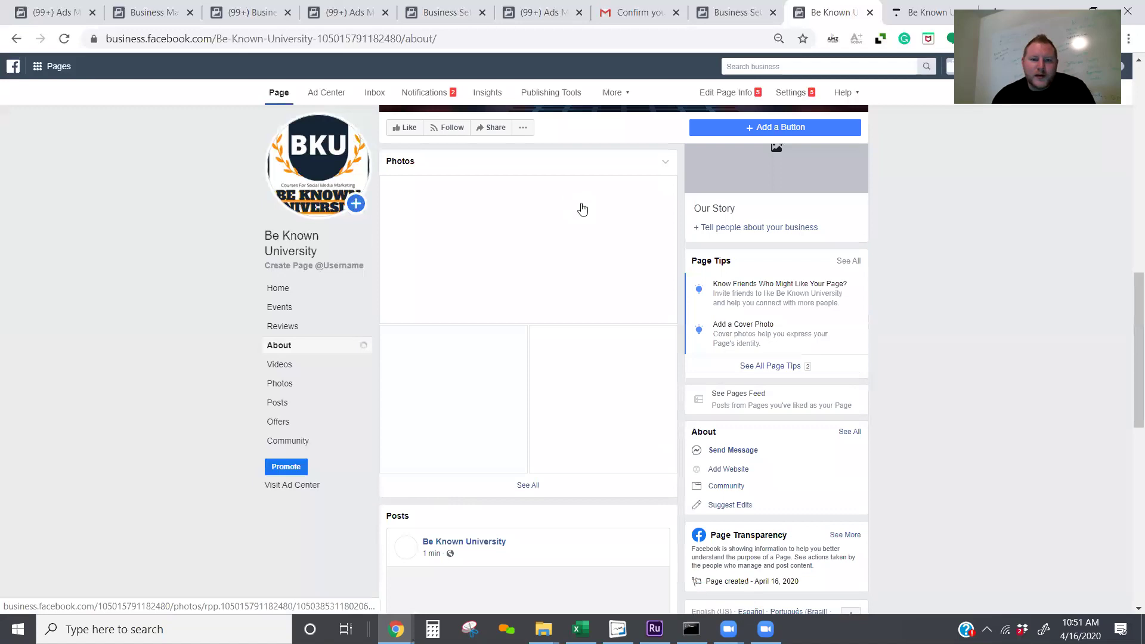
pyautogui.scroll(-1, 584, 209)
pyautogui.scroll(5, 587, 202)
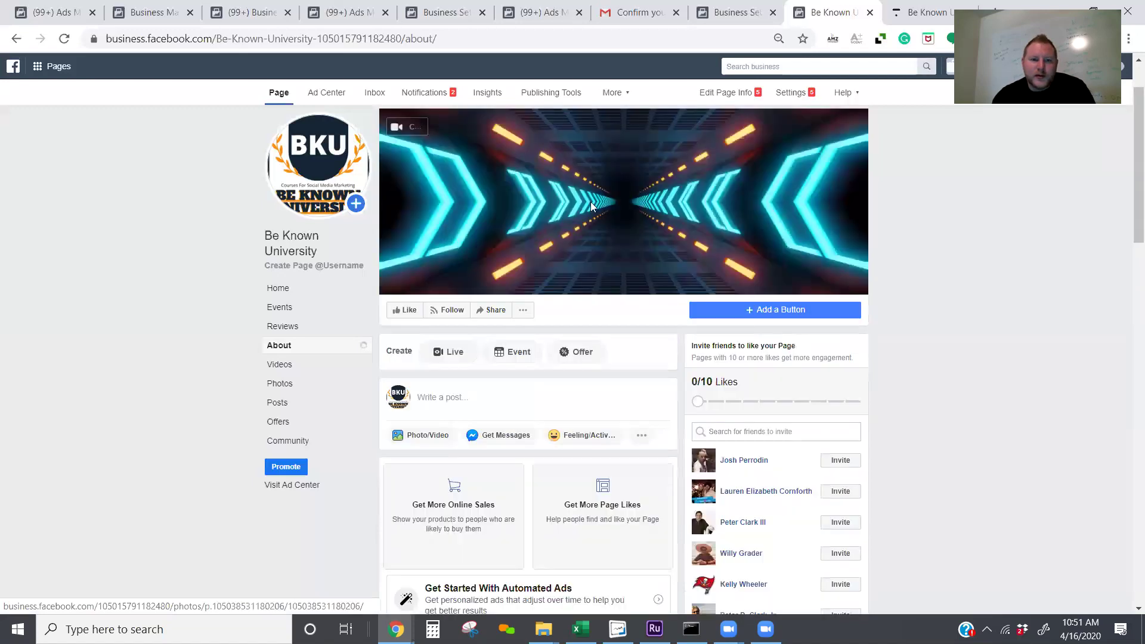
pyautogui.scroll(-3, 591, 202)
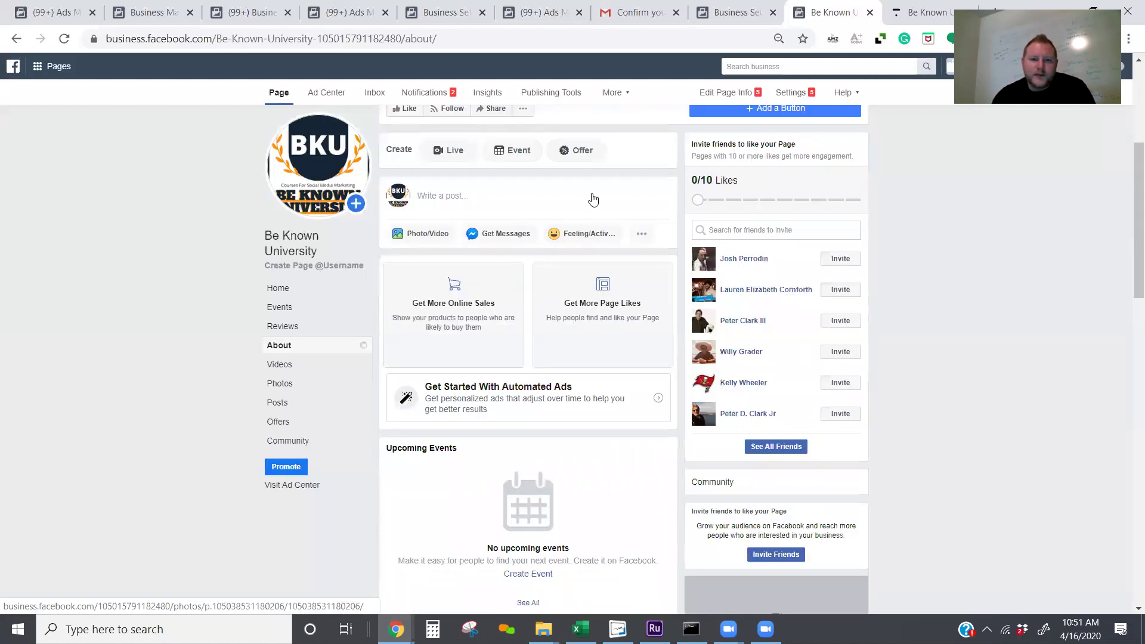
pyautogui.scroll(-3, 594, 199)
pyautogui.scroll(-4, 594, 200)
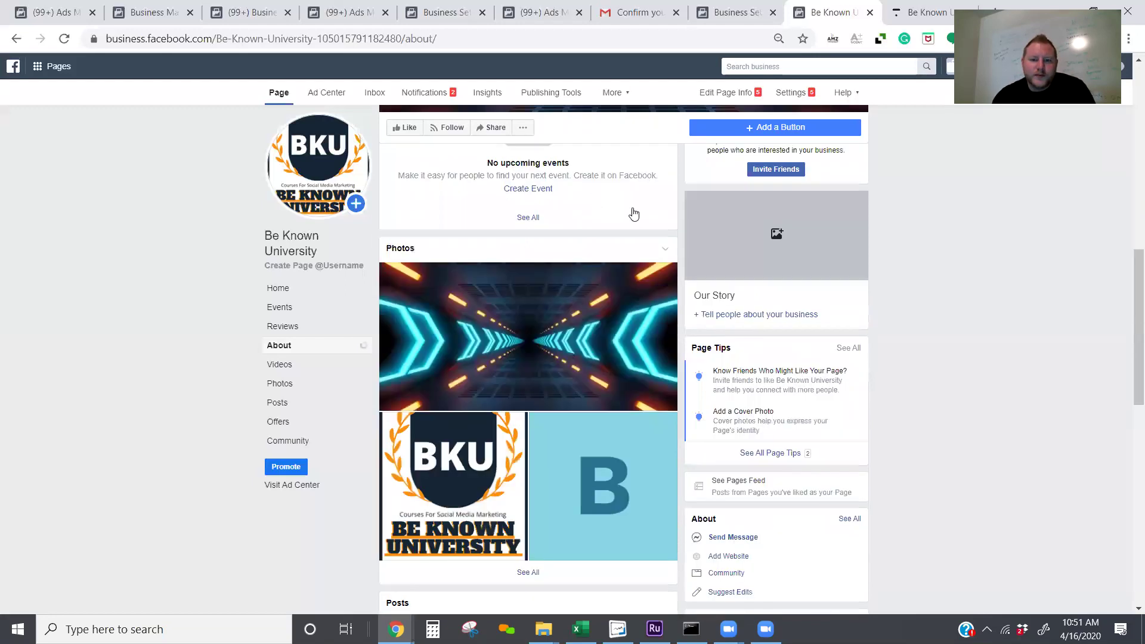
pyautogui.scroll(-3, 632, 214)
pyautogui.scroll(-1, 869, 281)
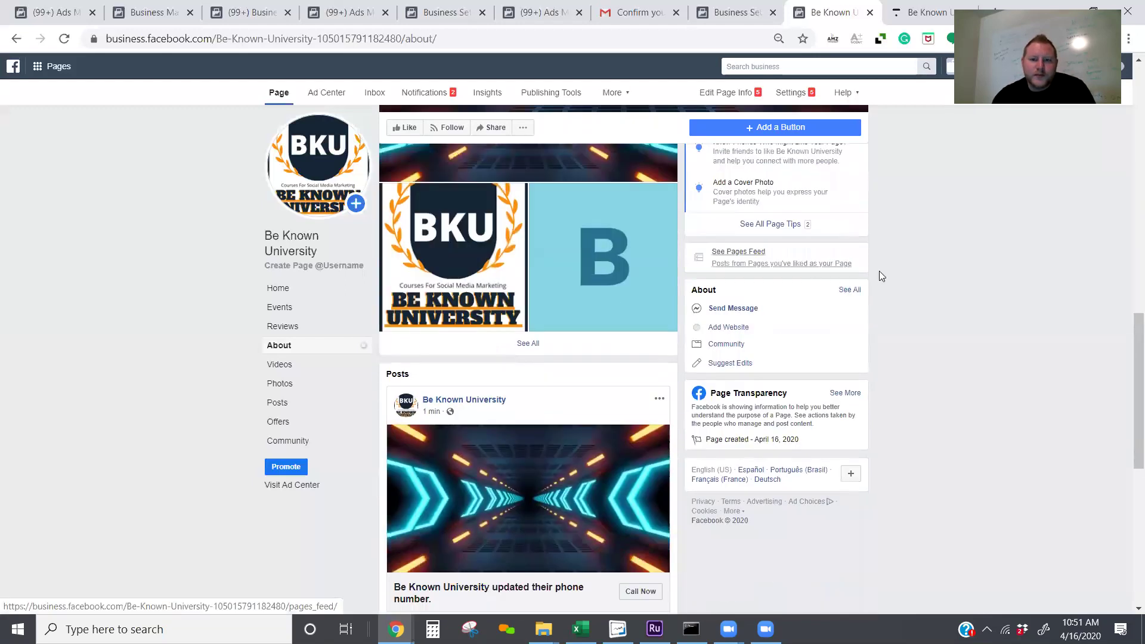
pyautogui.scroll(1, 879, 271)
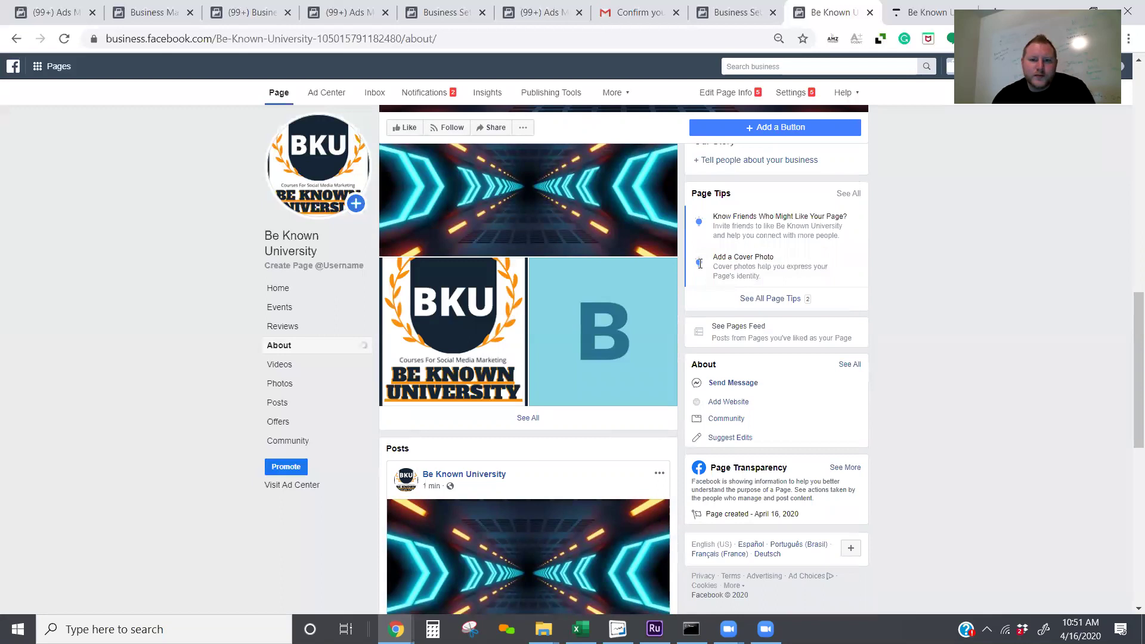
pyautogui.scroll(1, 648, 296)
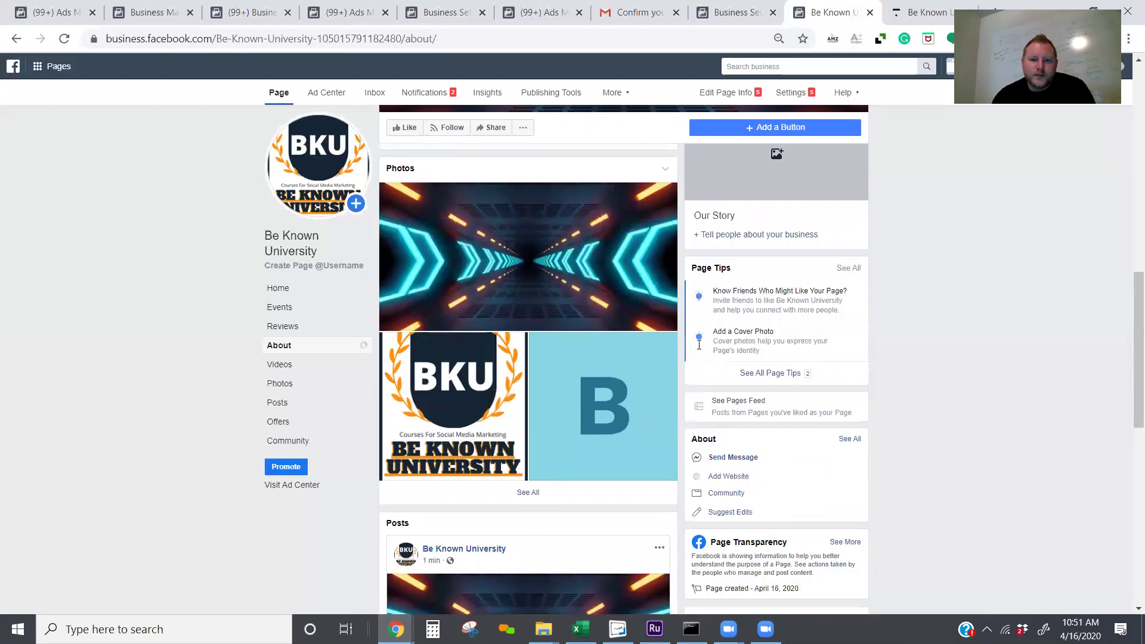
pyautogui.scroll(1, 699, 344)
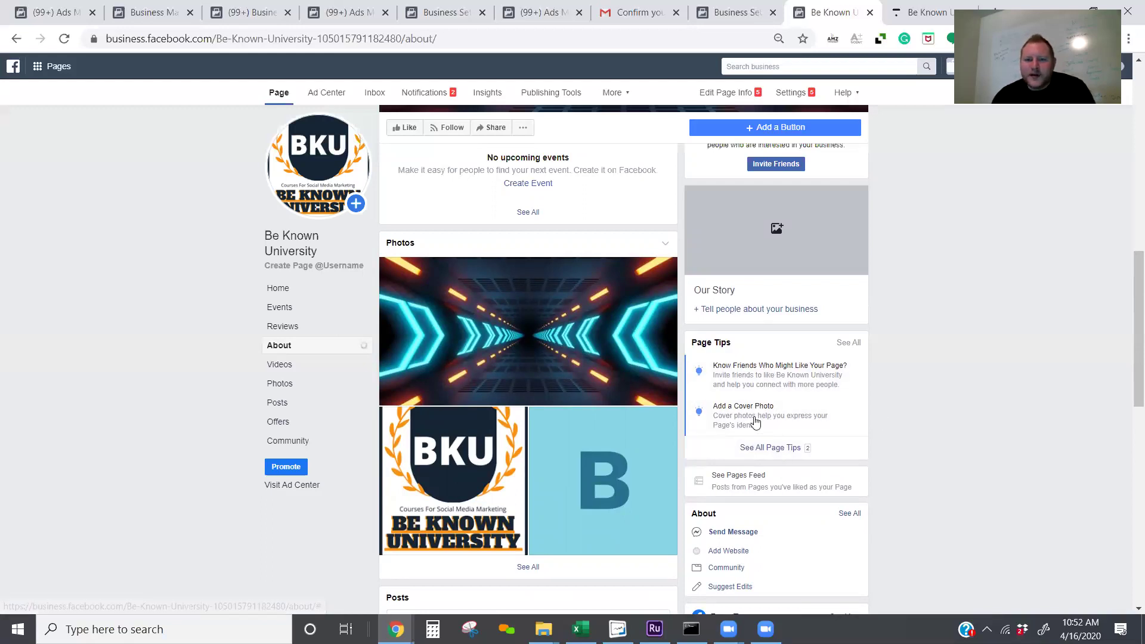
# Step: Switch to the main timeline layout and open the blank Our Story editor
pyautogui.click(796, 424)
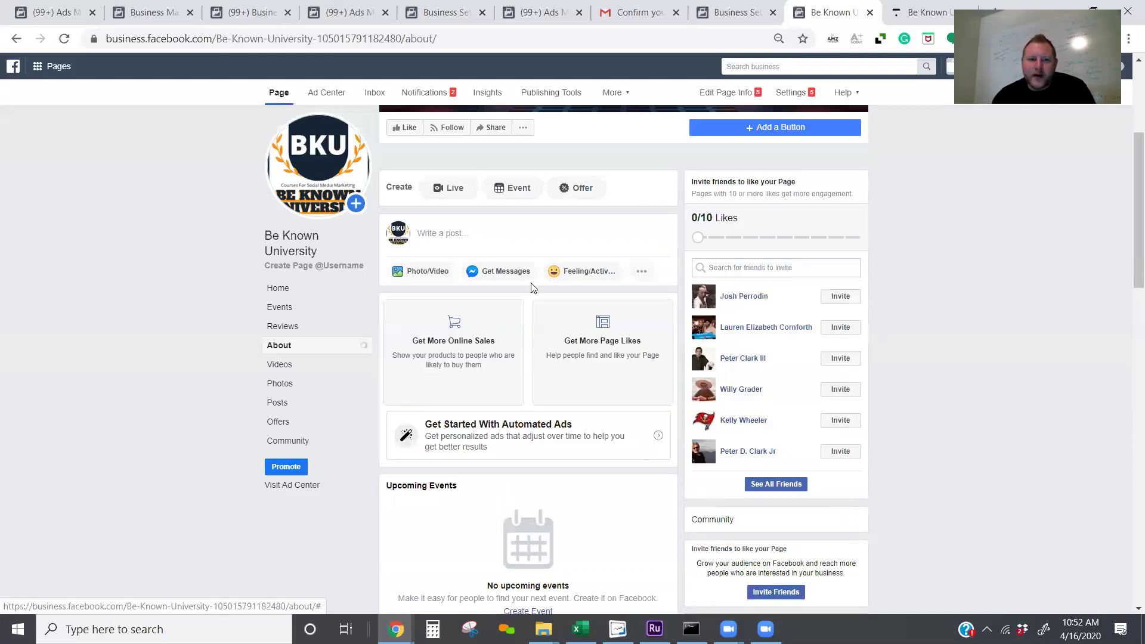
pyautogui.scroll(-4, 727, 303)
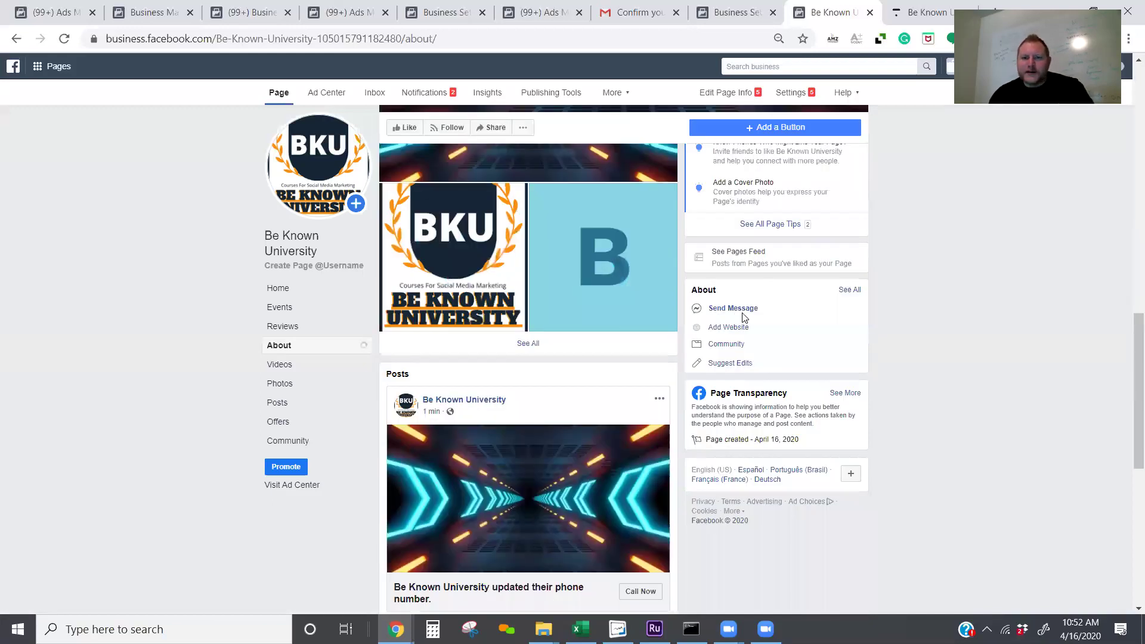
pyautogui.scroll(2, 743, 299)
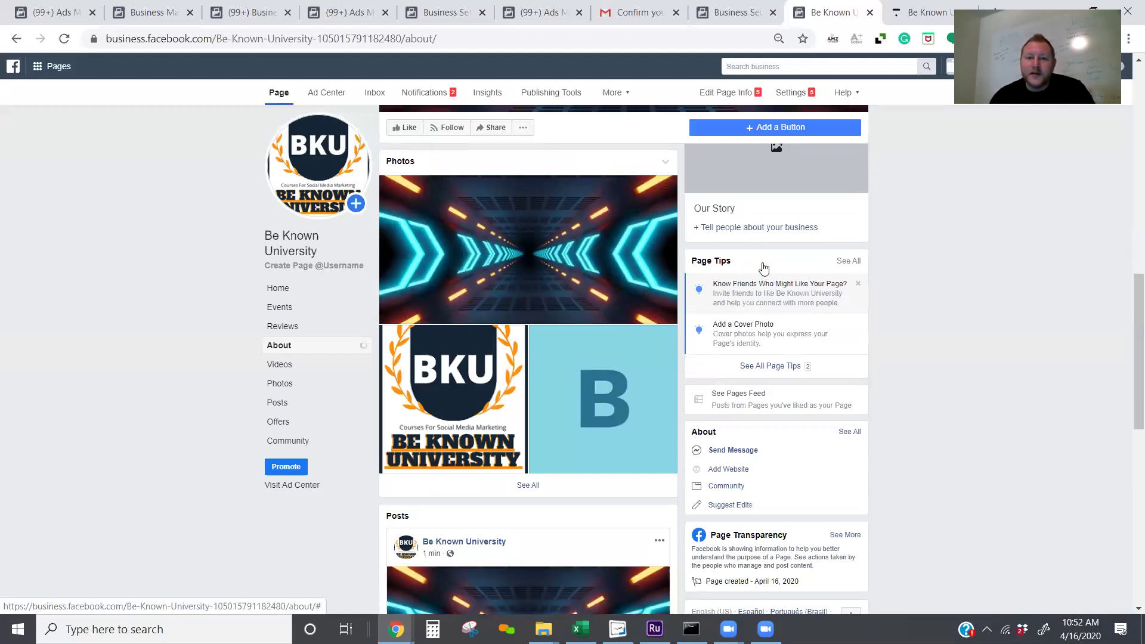
pyautogui.scroll(1, 302, 325)
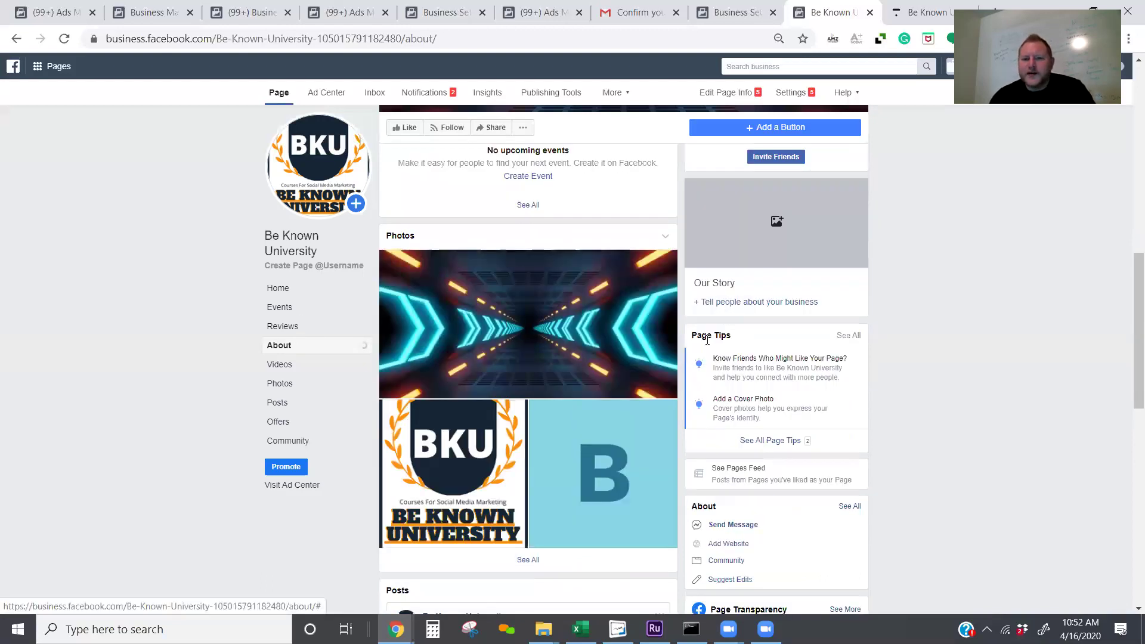
pyautogui.click(775, 303)
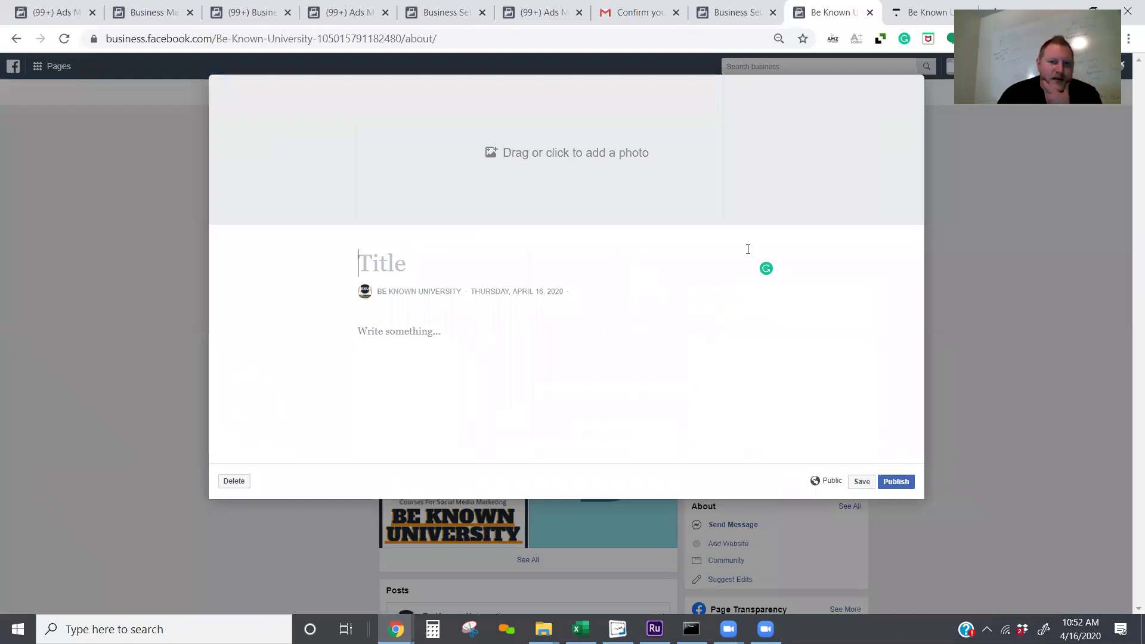
# Step: Title the Our Story entry 'Be Known University', correcting typos
pyautogui.write('Be Known Universt')
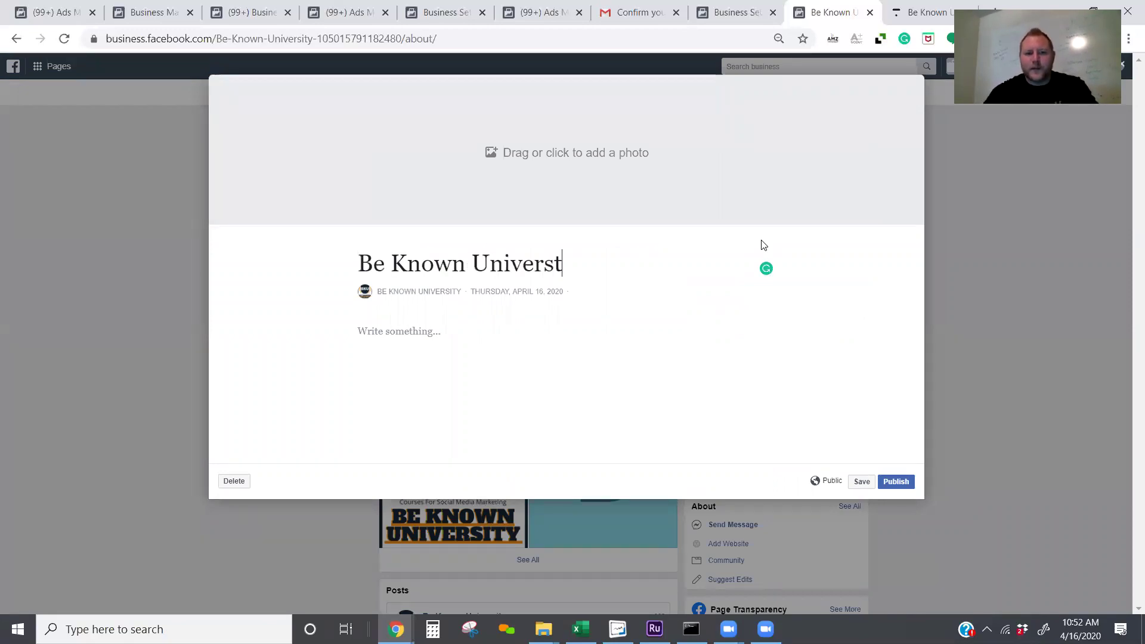
pyautogui.press('BackSpace')
pyautogui.write('iy')
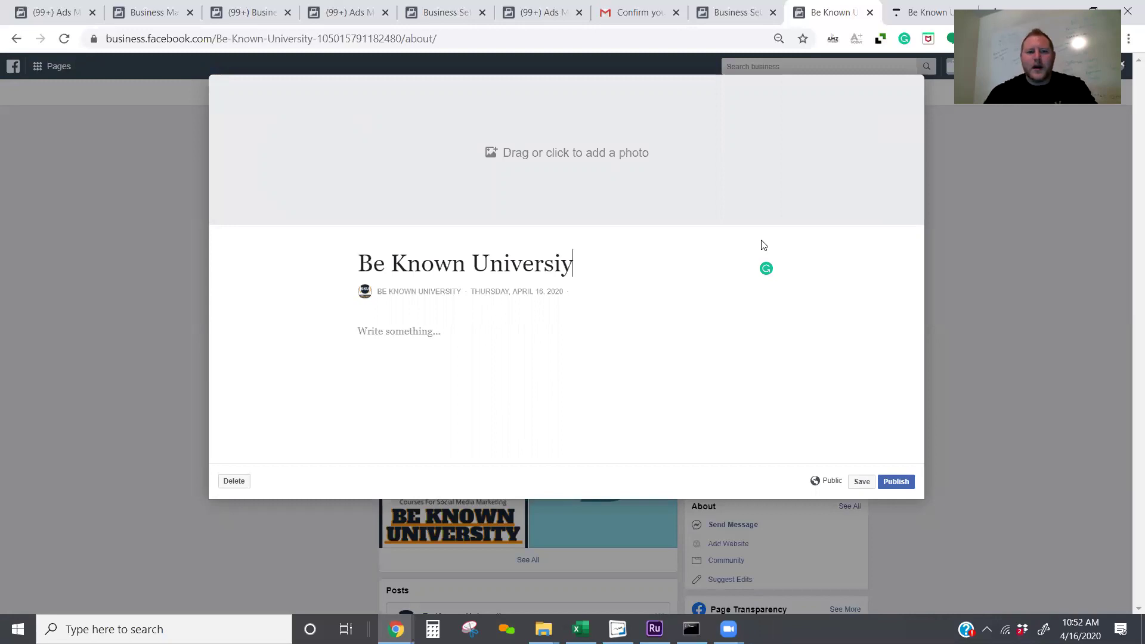
pyautogui.press('BackSpace')
pyautogui.write('ty')
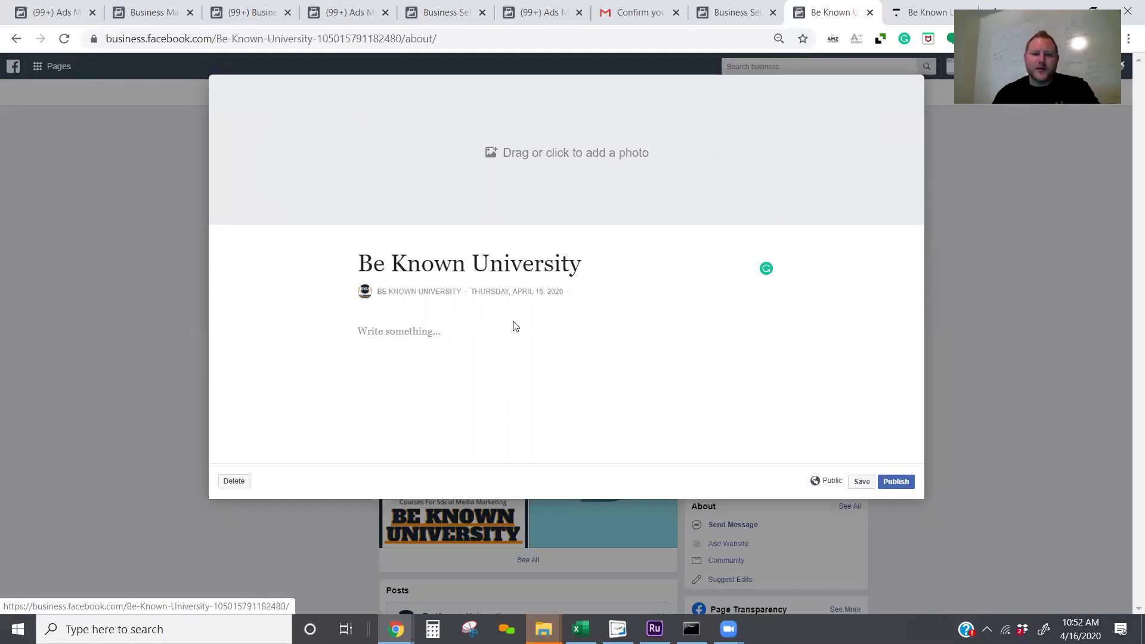
pyautogui.click(498, 334)
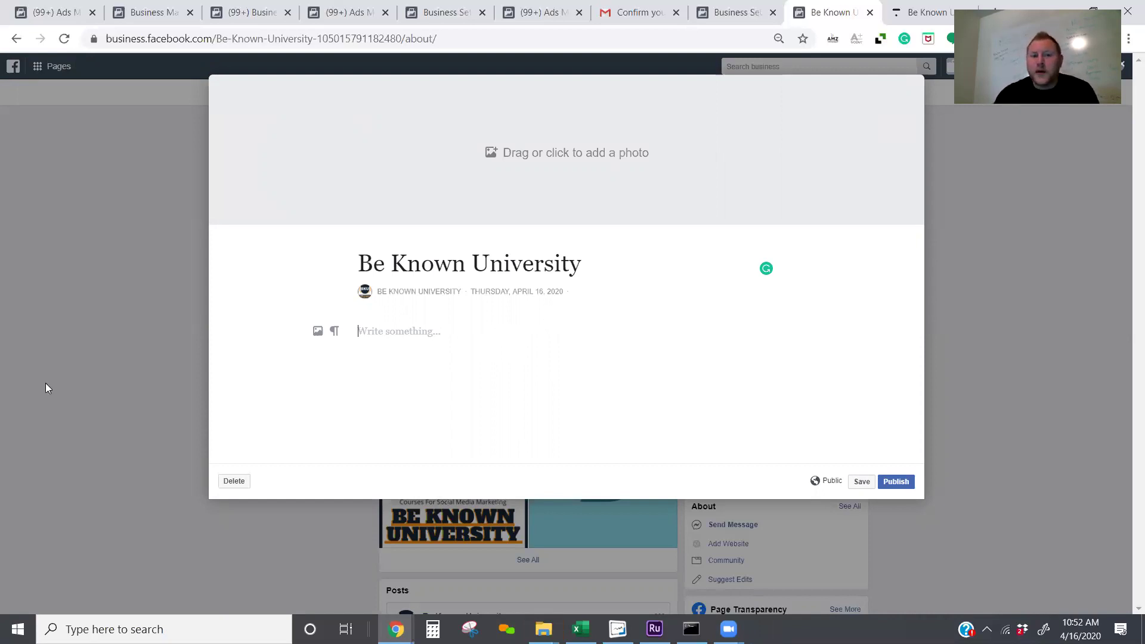
pyautogui.click(510, 153)
# Step: Use the neon tunnel image as story cover and begin text about dominating local markets via social media
pyautogui.click(424, 230)
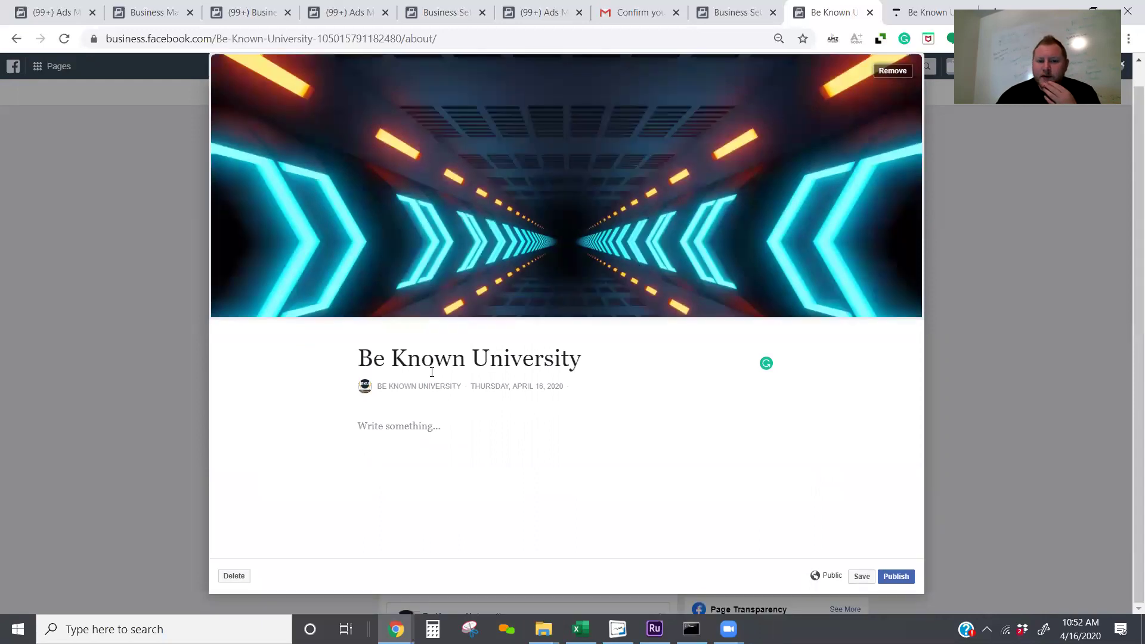
pyautogui.click(433, 428)
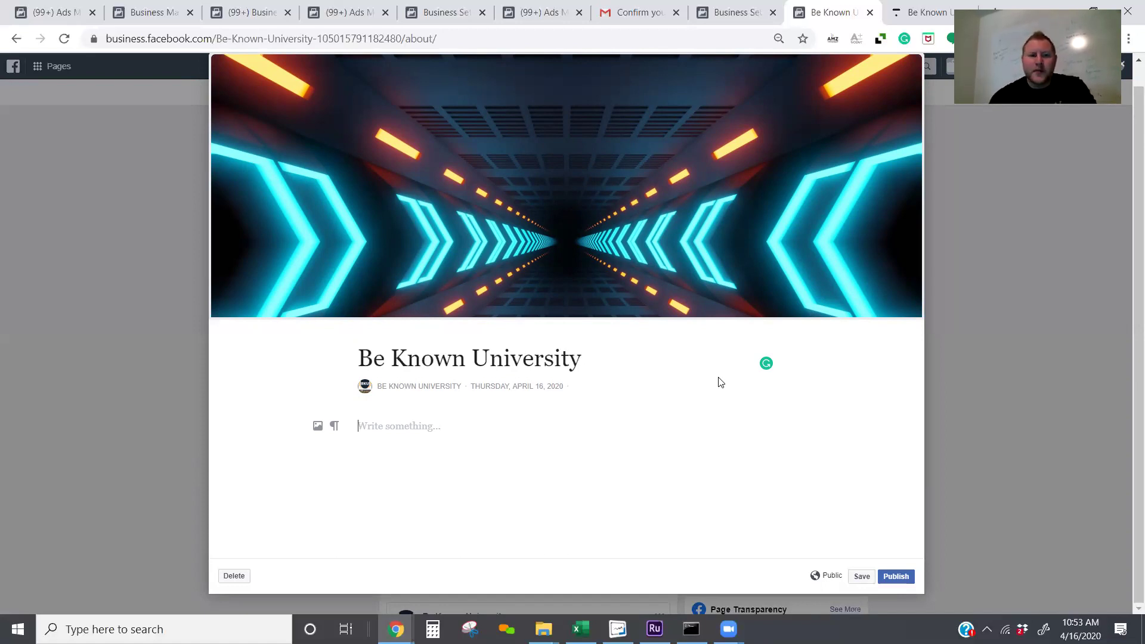
pyautogui.write('Our go')
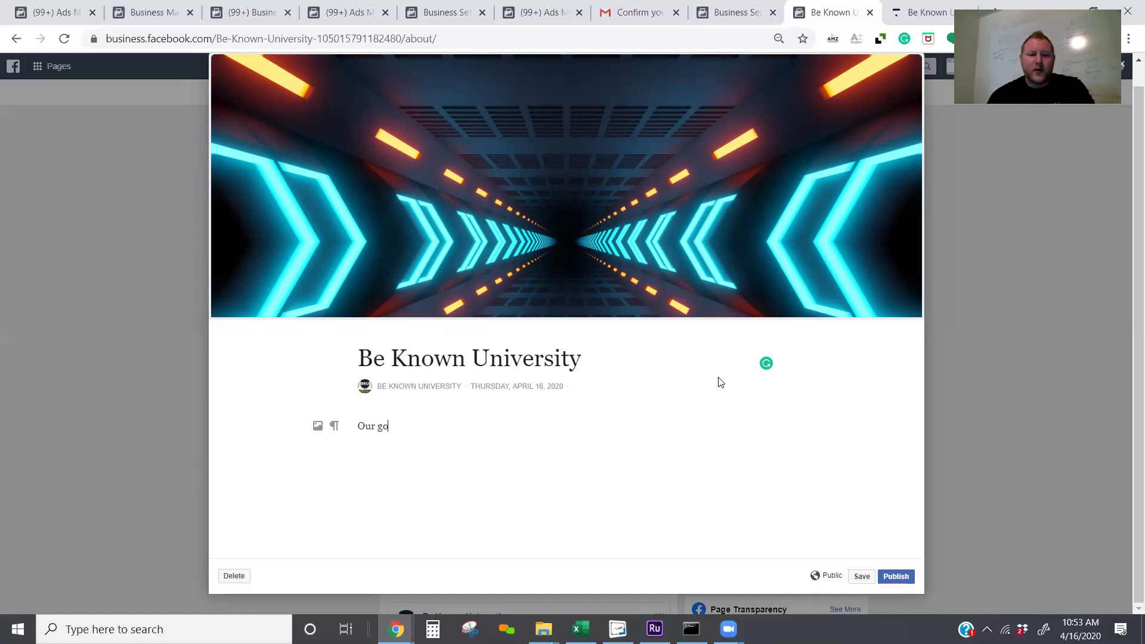
pyautogui.write('al is to assis')
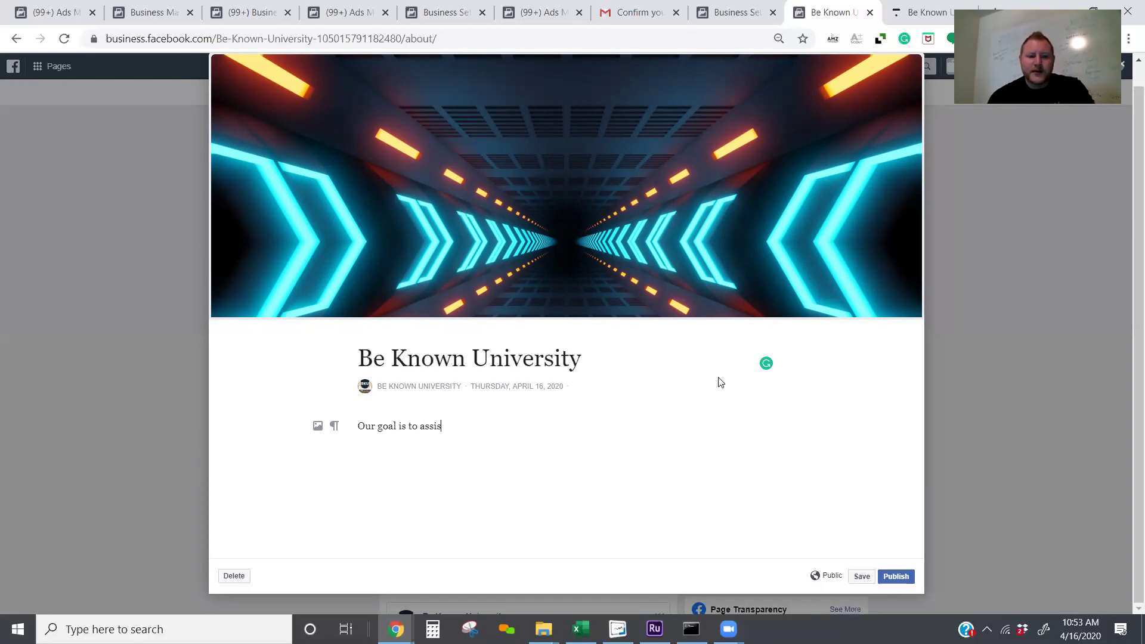
pyautogui.write('t agents in learning how to do')
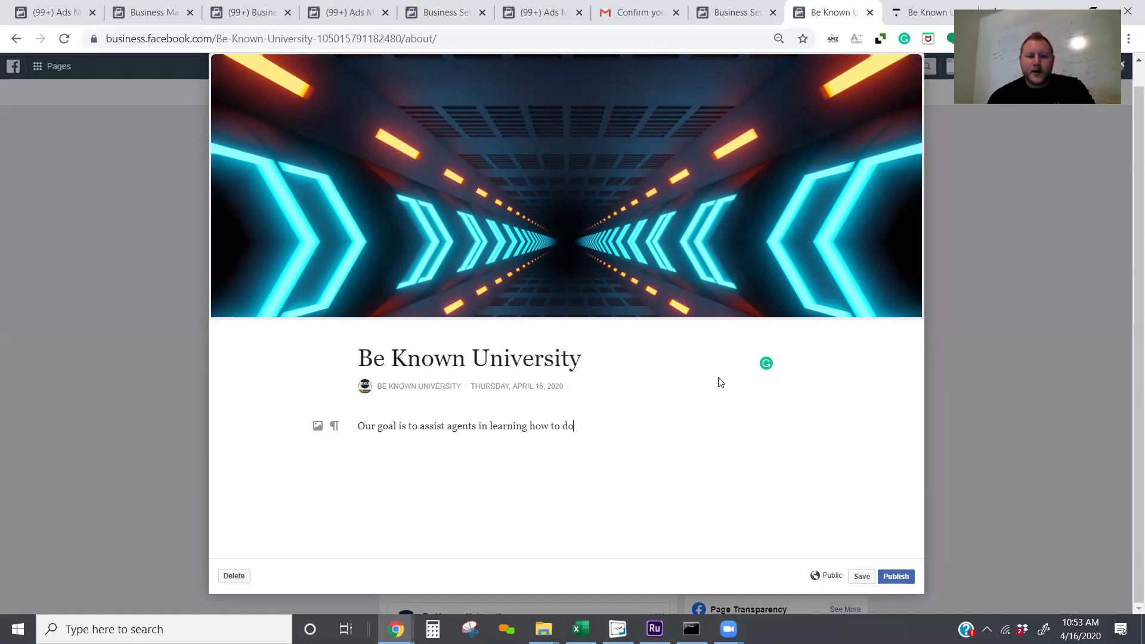
pyautogui.write('minate their lo')
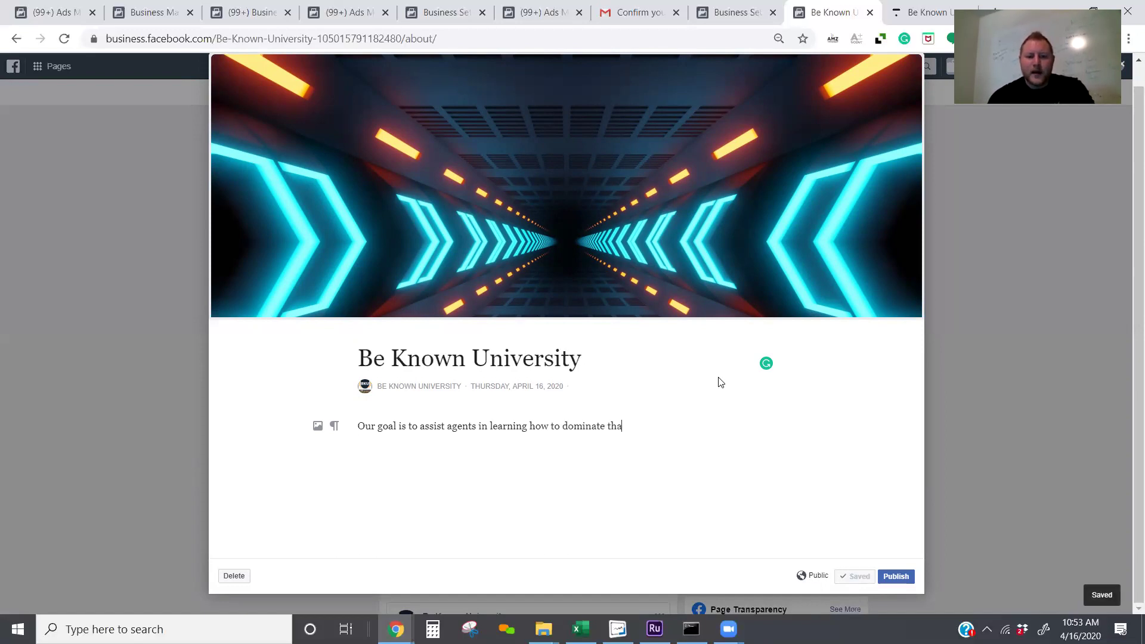
pyautogui.write('cal m')
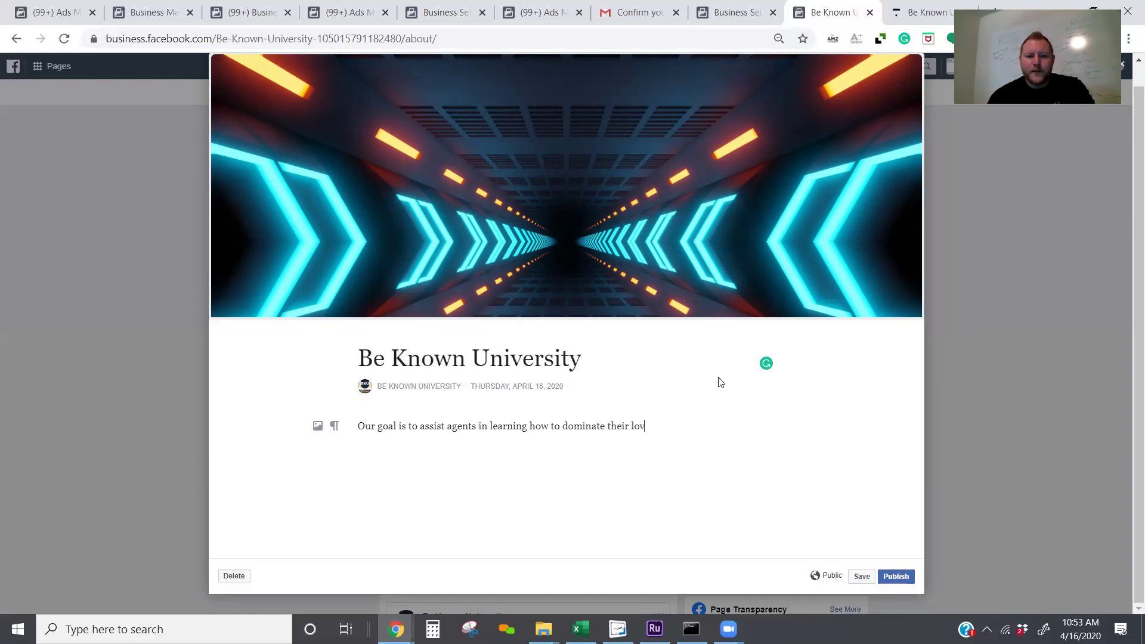
pyautogui.write('arket through us')
pyautogui.press('BackSpace')
pyautogui.press('BackSpace')
pyautogui.write('the use of socia M')
pyautogui.press('BackSpace')
pyautogui.press('BackSpace')
pyautogui.write('l media and their crm to follow up on autom')
# Step: Finish the story on weekly content updates and latest tech/strategies, then publish it
pyautogui.press('BackSpace')
pyautogui.write('pilot. ')
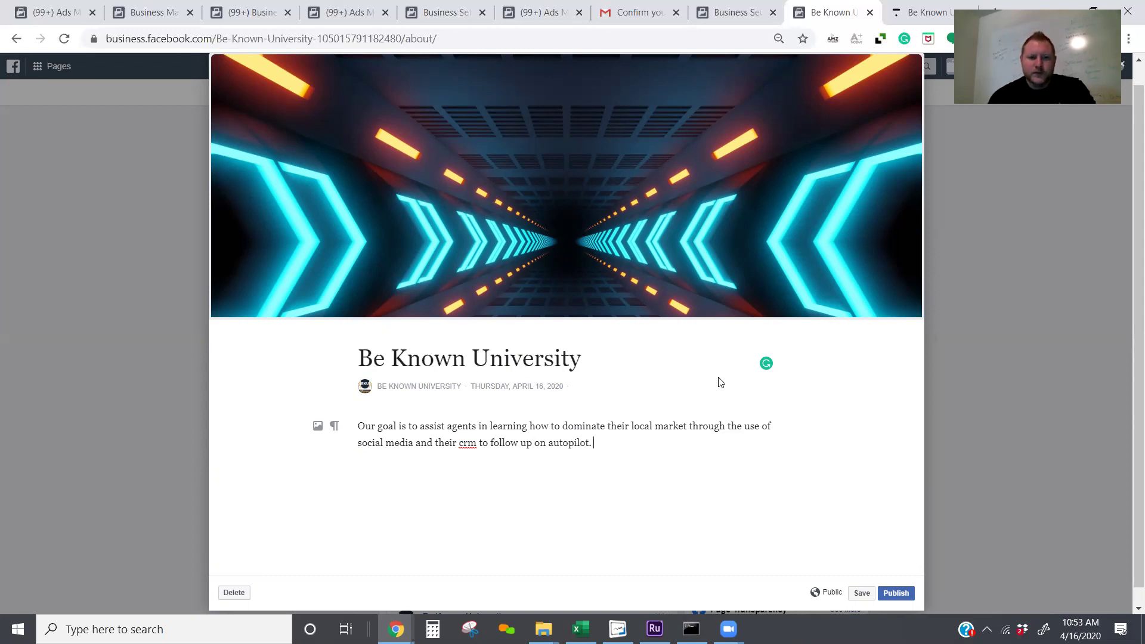
pyautogui.write('We a')
pyautogui.press('BackSpace')
pyautogui.write('update our content an d cours')
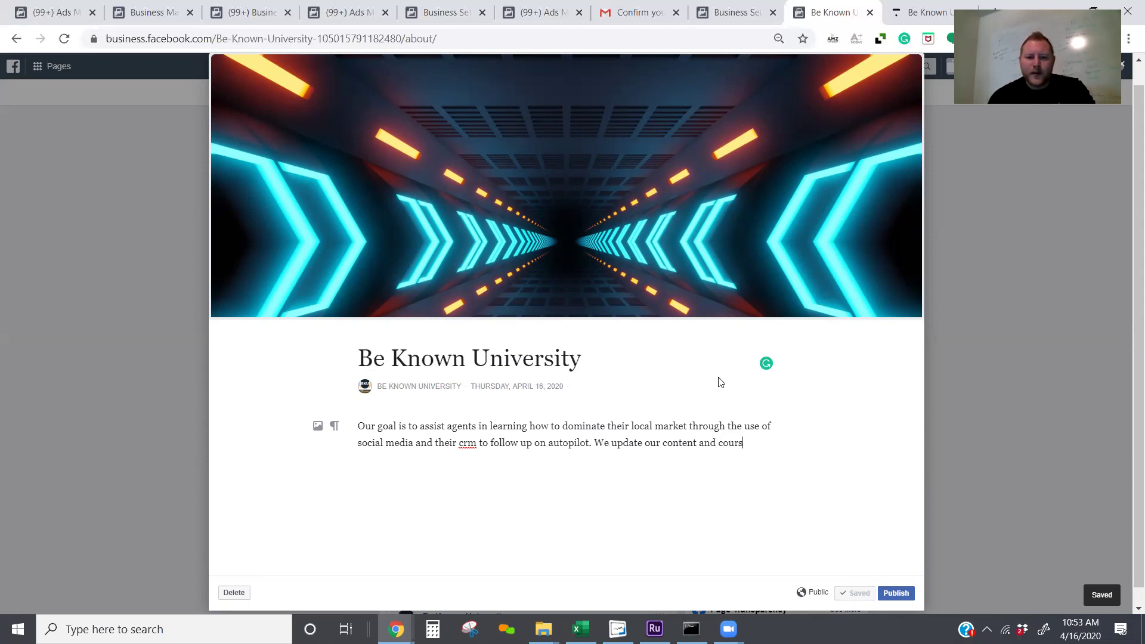
pyautogui.write('es wee')
pyautogui.write('kly ')
pyautogui.write('so')
pyautogui.write(' that our')
pyautogui.write(' memb')
pyautogui.write('ers')
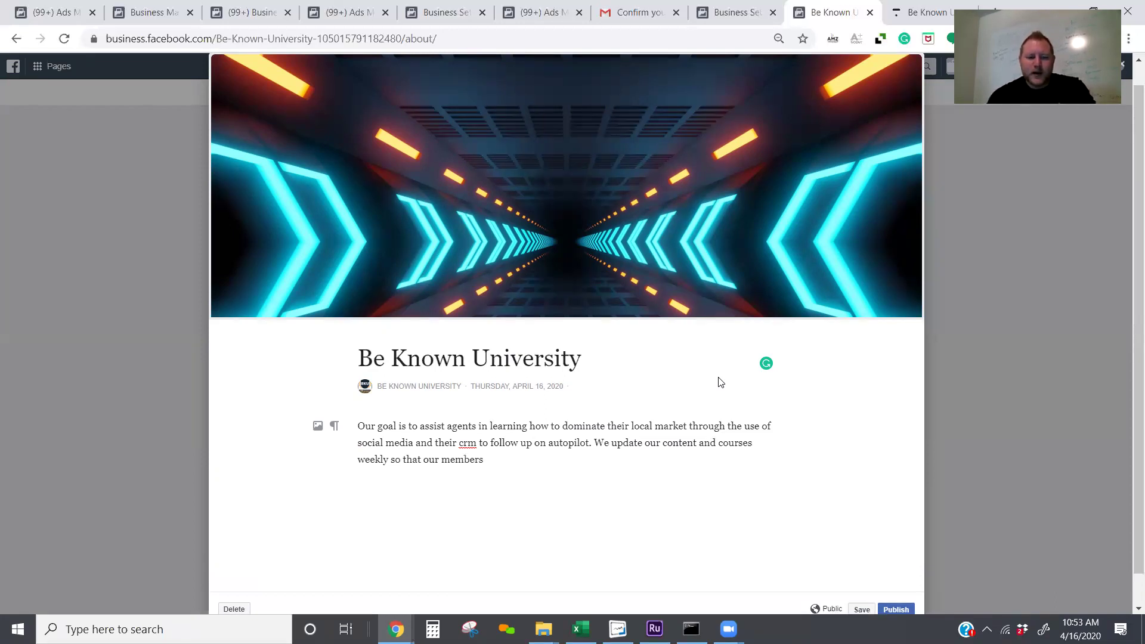
pyautogui.write(' see the latest and greted')
pyautogui.press('BackSpace')
pyautogui.write('st tech/')
pyautogui.press('BackSpace')
pyautogui.write('strategies first.')
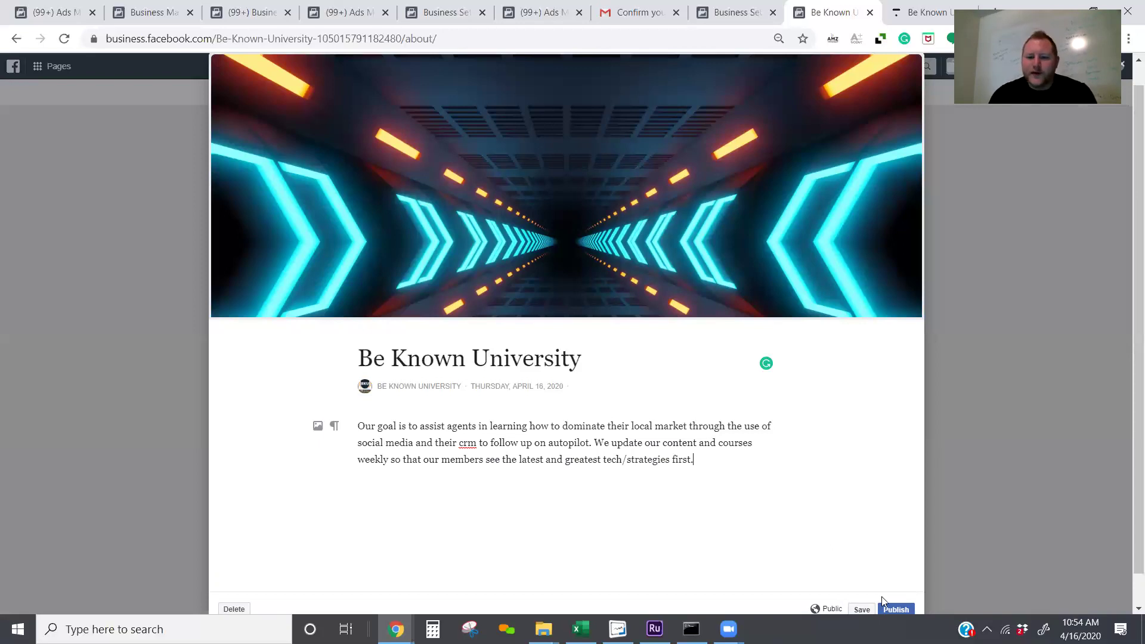
pyautogui.click(891, 609)
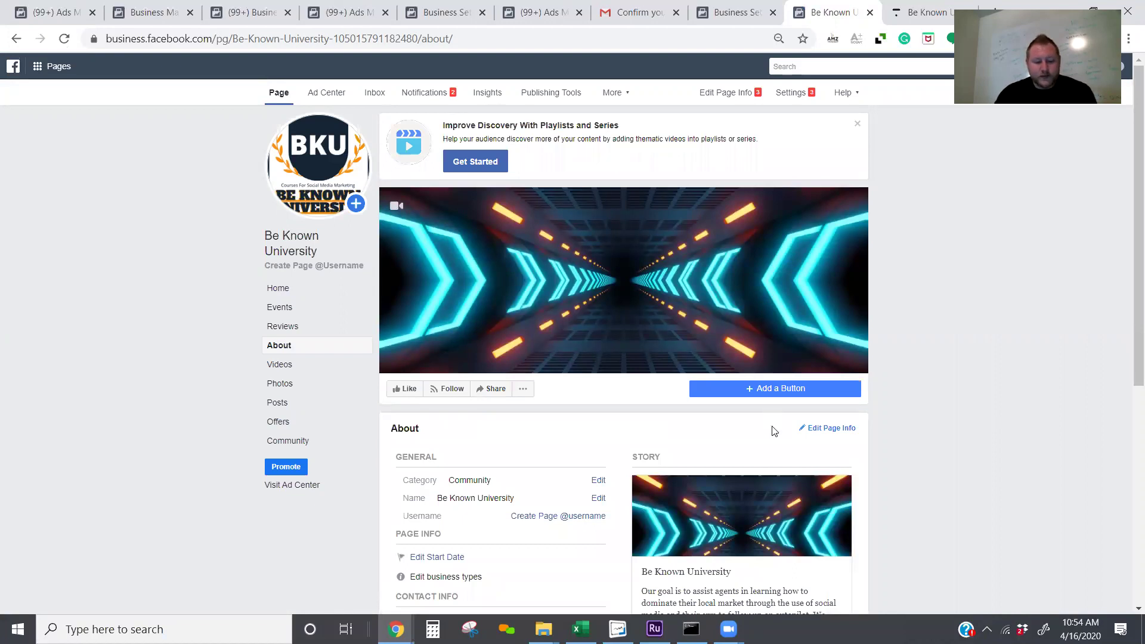
# Step: Scroll the About page to review the published story and contact details, deselecting the description text
pyautogui.scroll(-1, 770, 429)
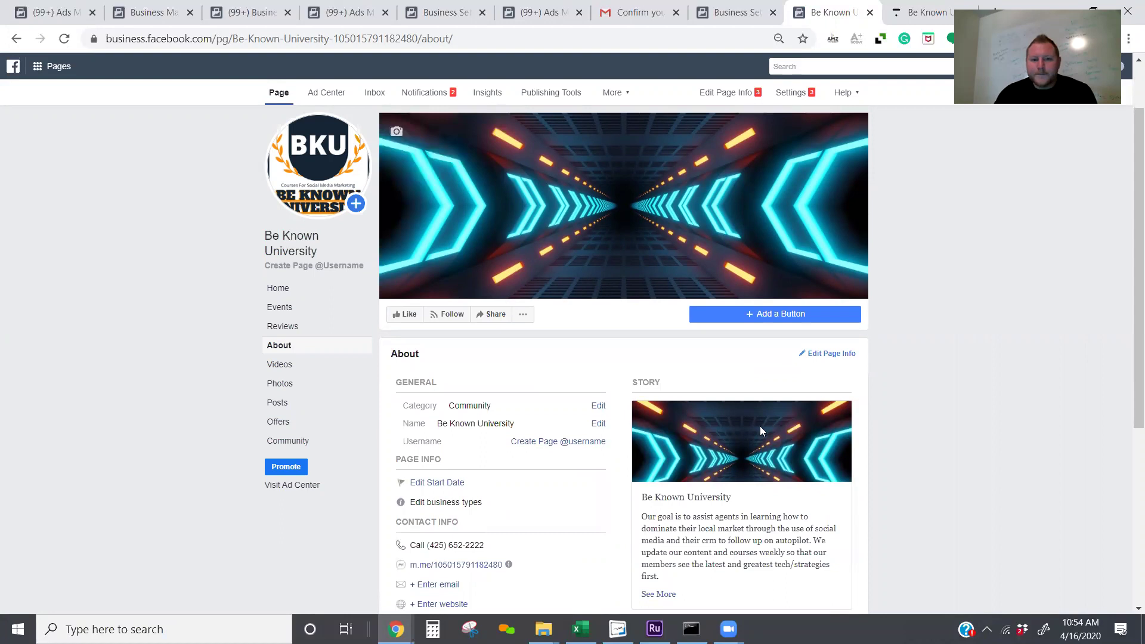
pyautogui.scroll(-5, 767, 424)
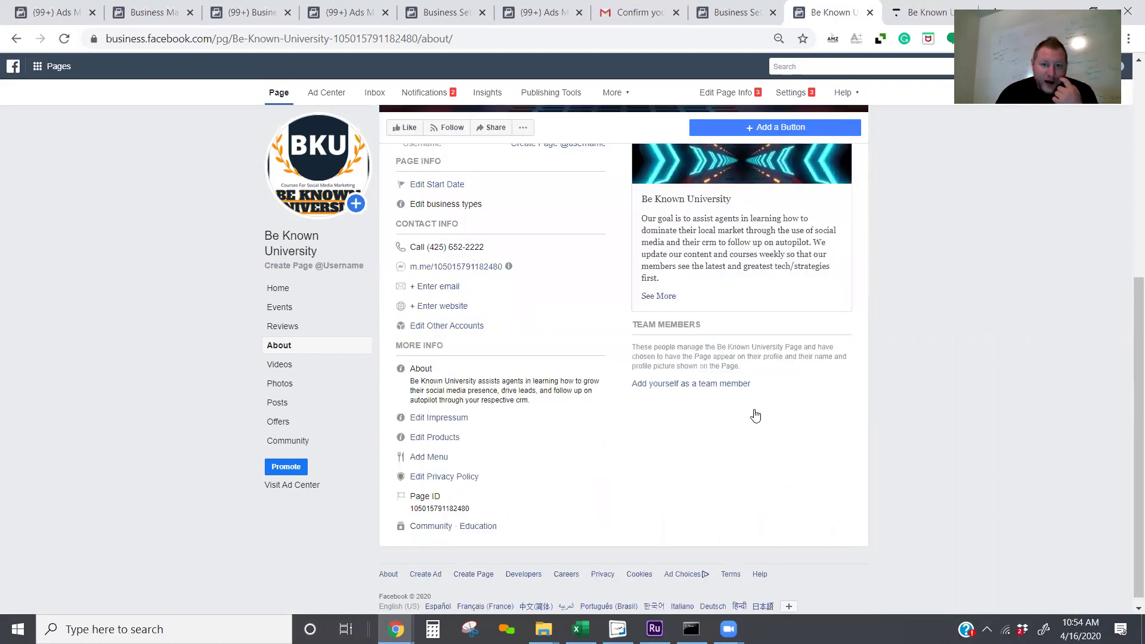
pyautogui.scroll(3, 753, 411)
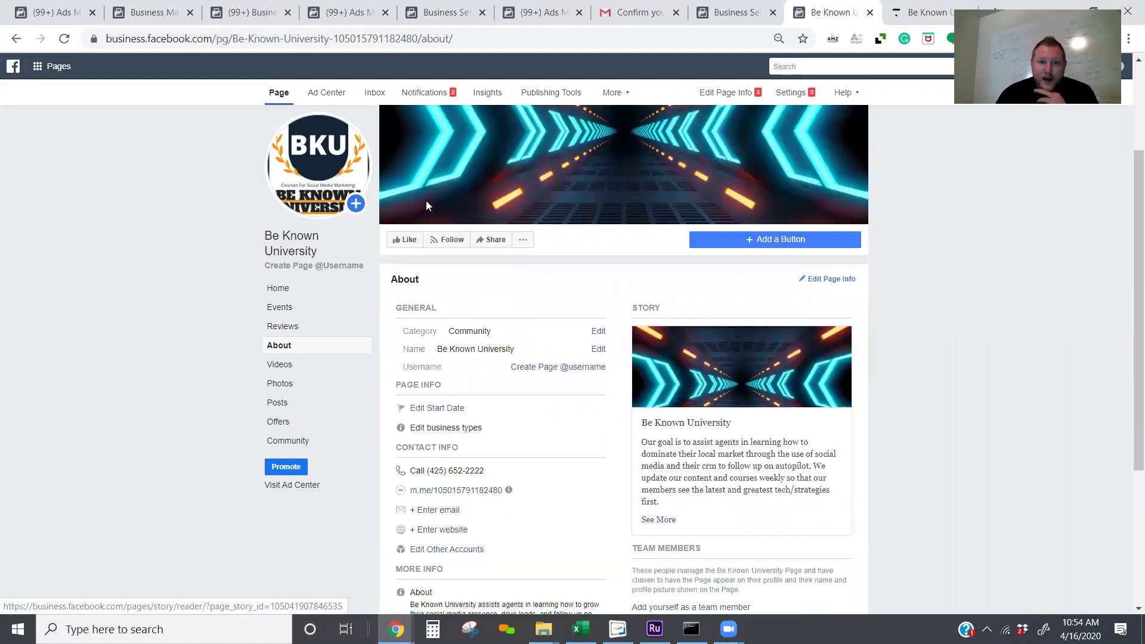
pyautogui.scroll(-1, 426, 202)
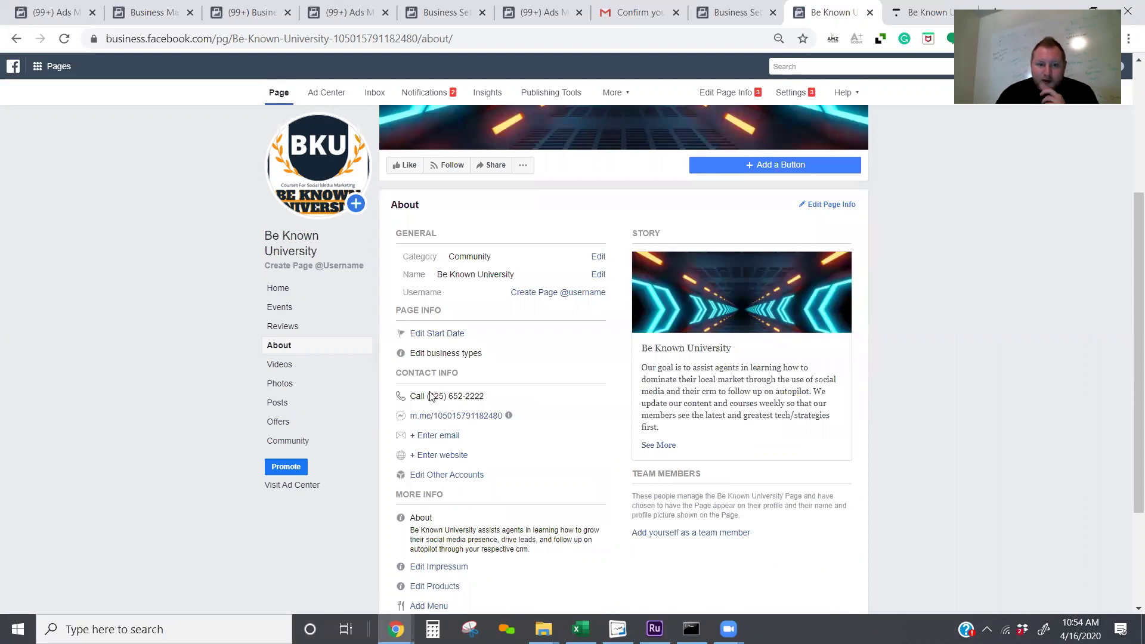
pyautogui.scroll(-2, 543, 413)
pyautogui.moveTo(540, 398); pyautogui.dragTo(455, 385)
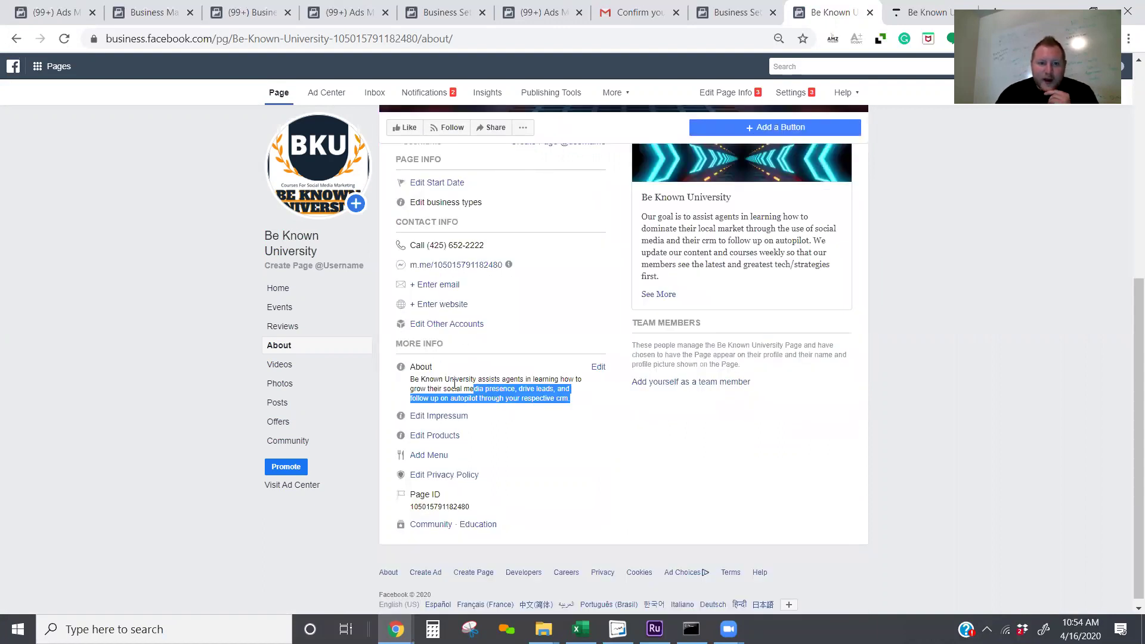
pyautogui.click(455, 385)
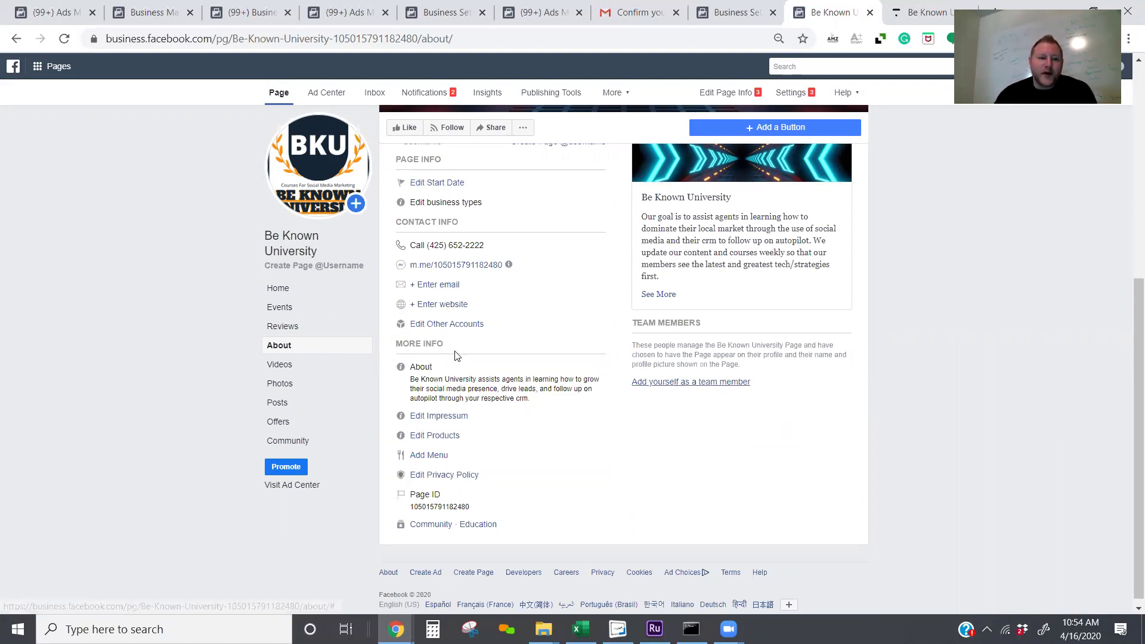
pyautogui.scroll(6, 313, 301)
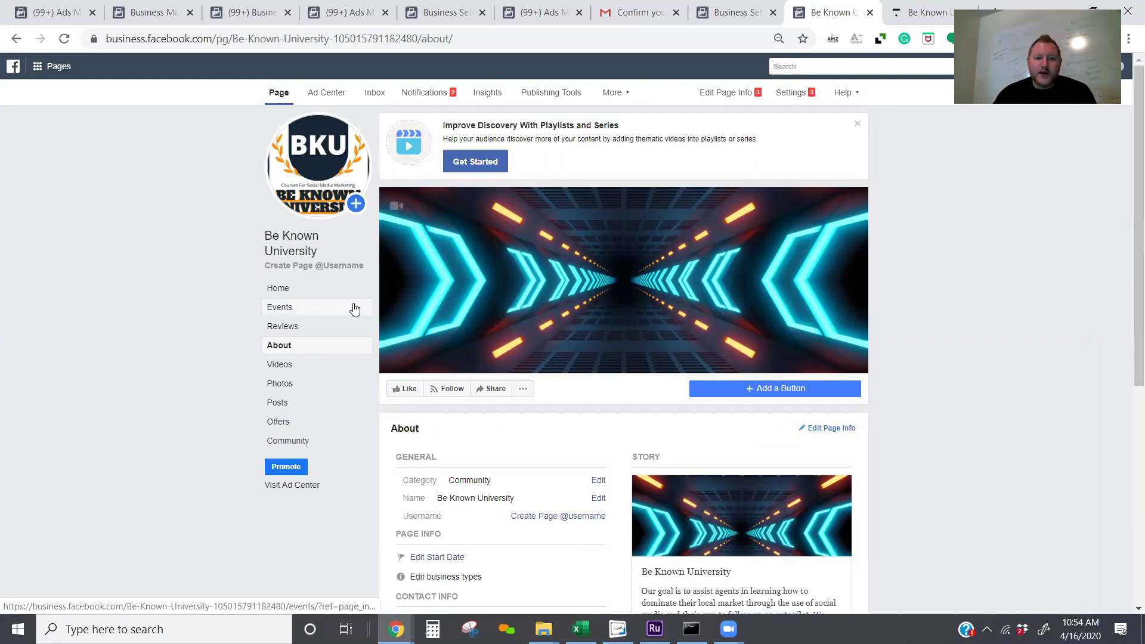
# Step: Go to the Be Known University Home timeline and scroll back up to the neon cover and logo
pyautogui.click(334, 289)
pyautogui.scroll(-1, 606, 334)
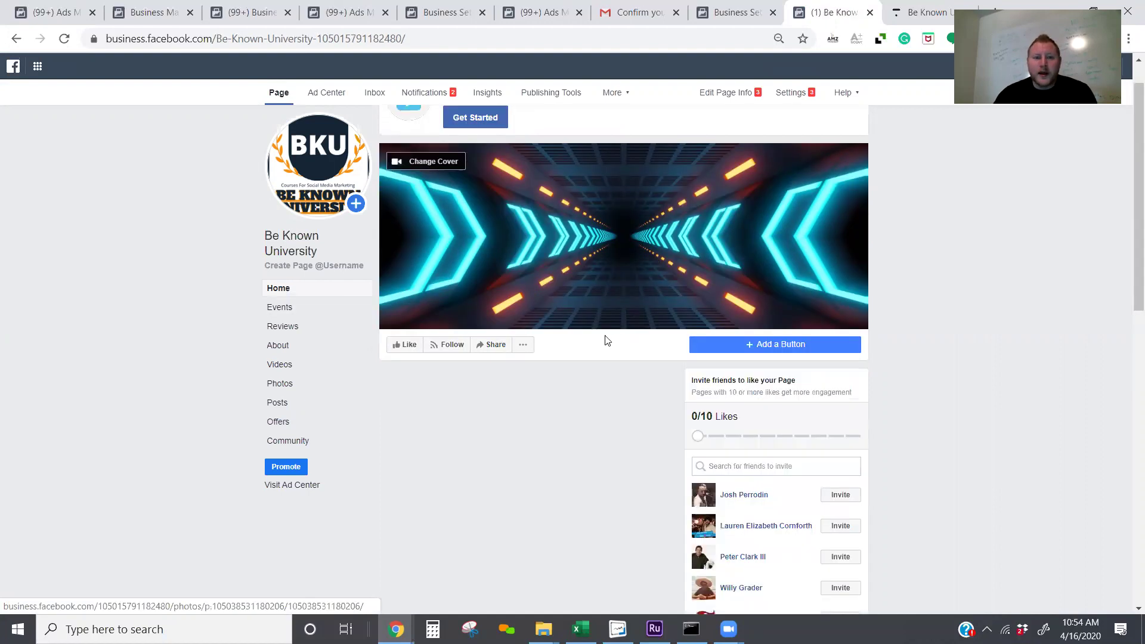
pyautogui.scroll(-3, 597, 325)
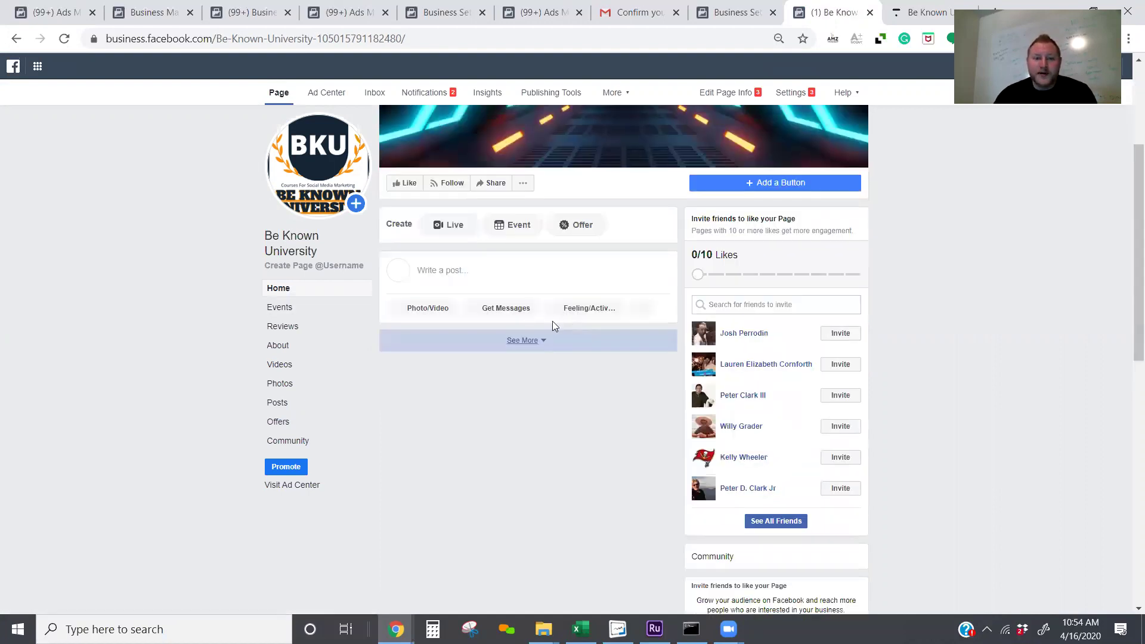
pyautogui.scroll(4, 552, 320)
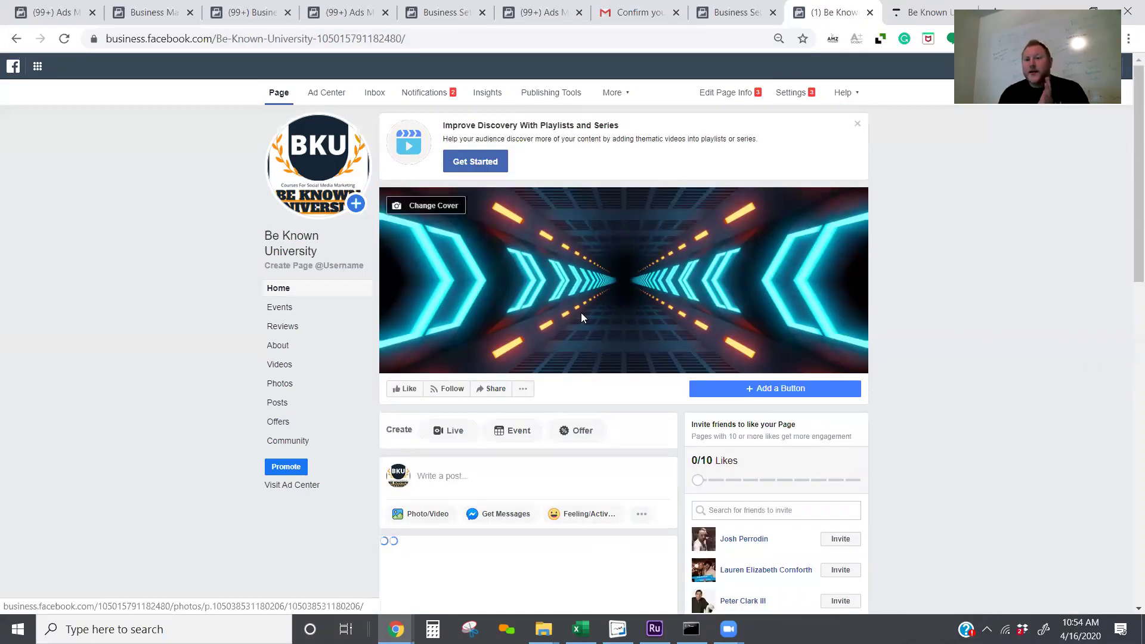